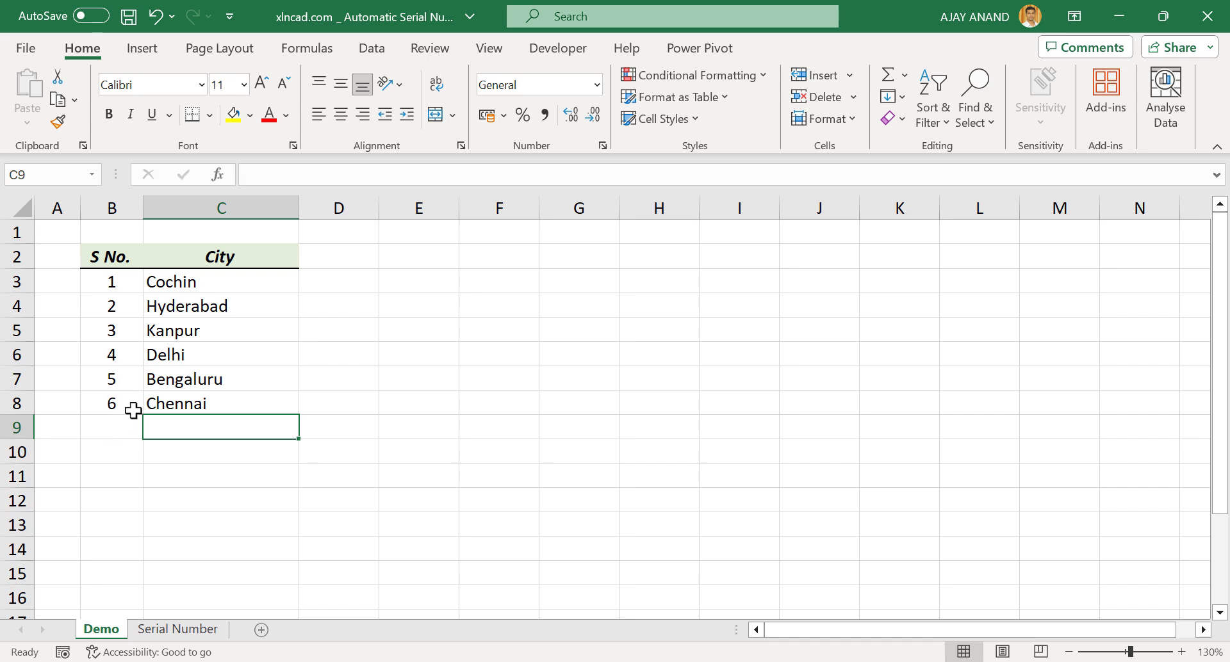
Add Kolkata and Indore to the end of the City list in cells C9 and C10.
text(K)
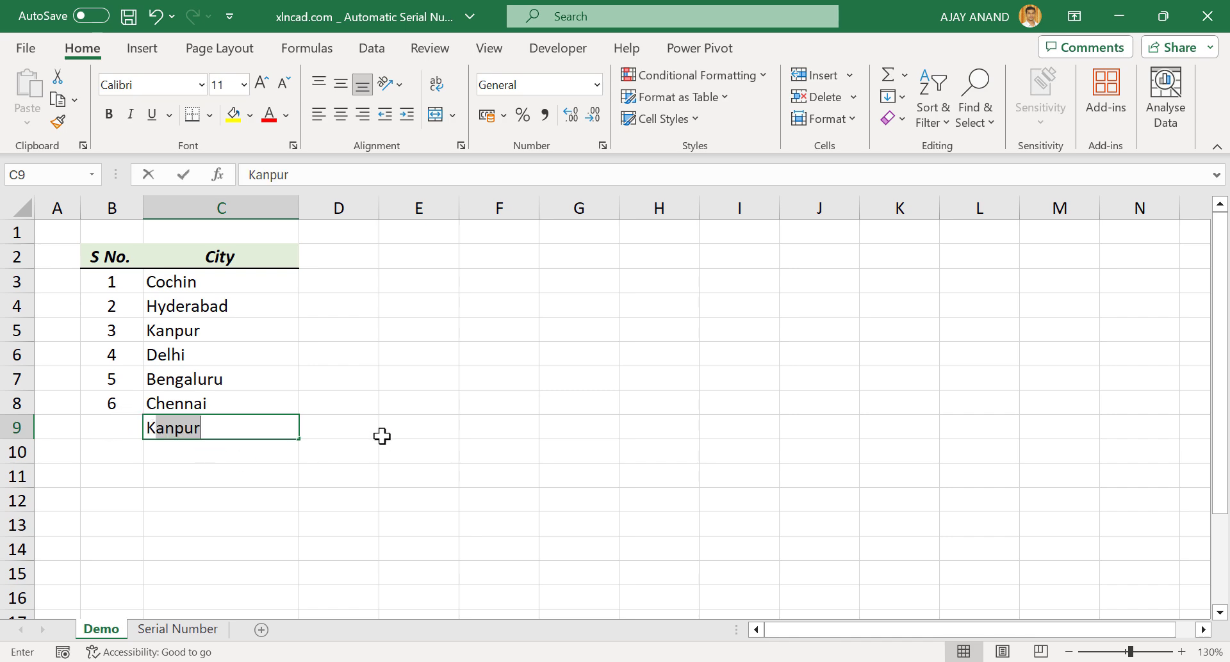
text(olkata)
key(Return)
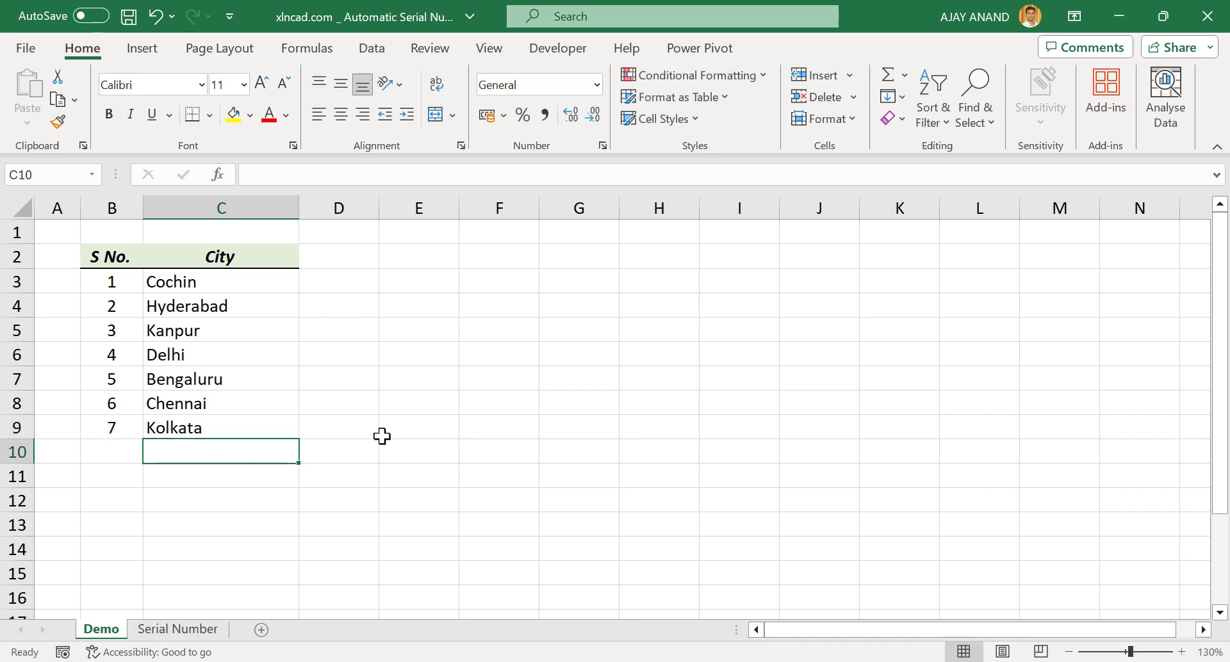
text(Indore)
key(Return)
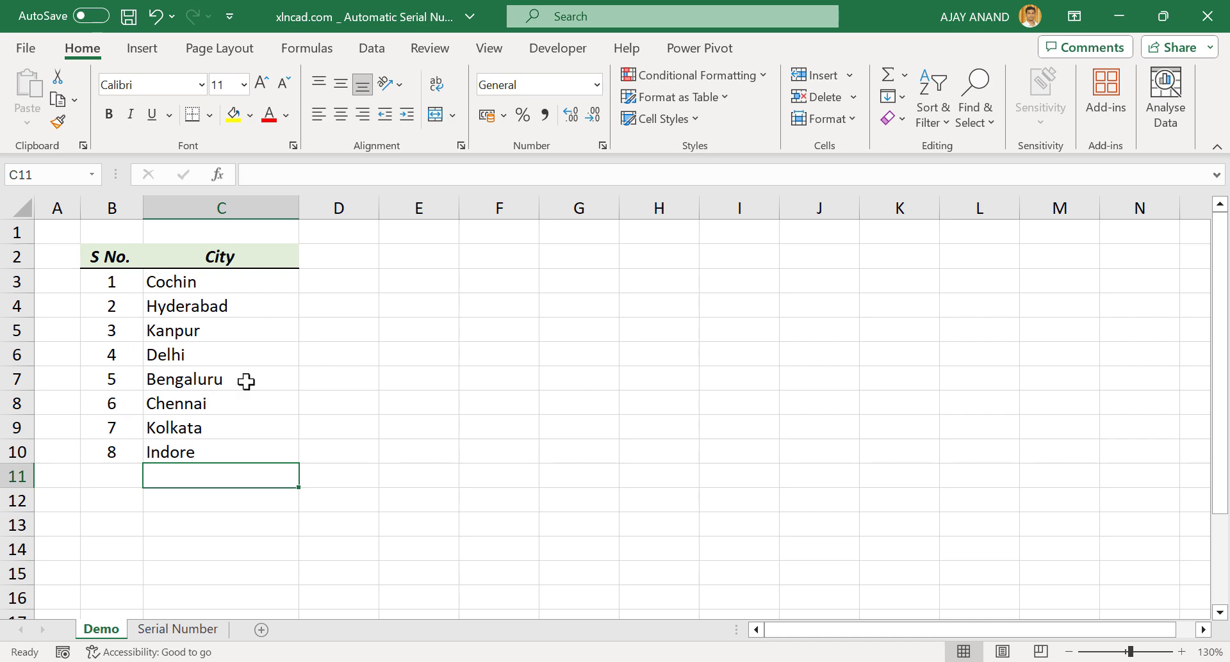
Delete the entire sheet rows containing Kanpur, Delhi and Kolkata from the city list.
drag(18, 328, 22, 354)
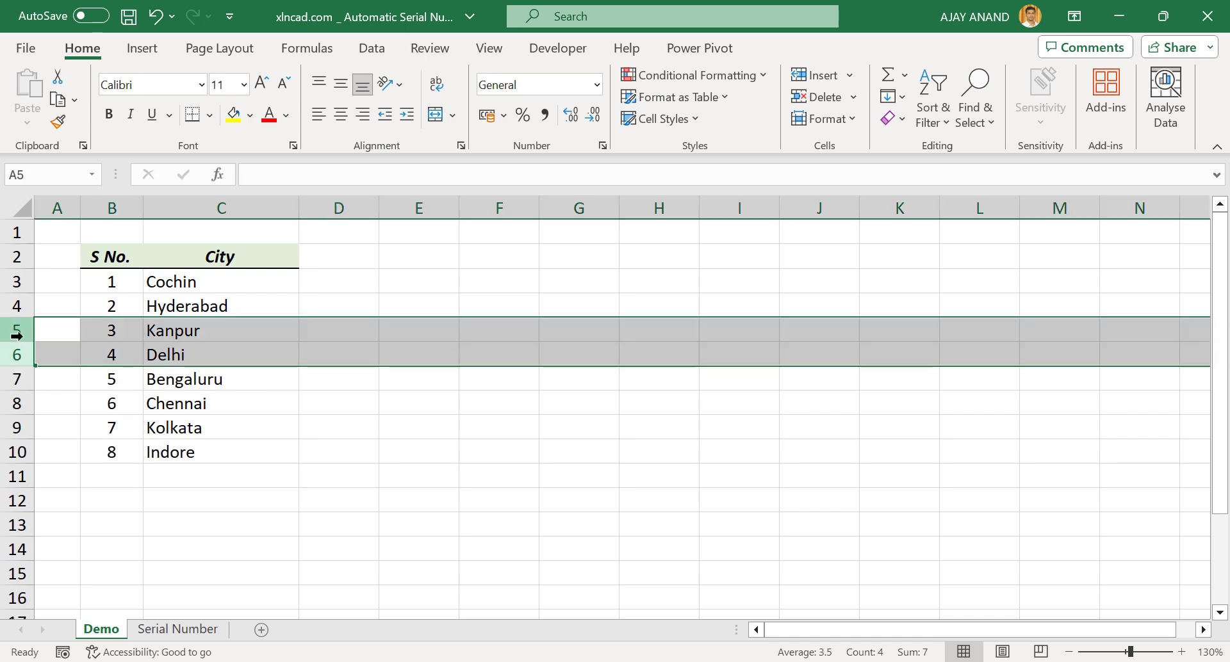
right_click(17, 335)
click(113, 504)
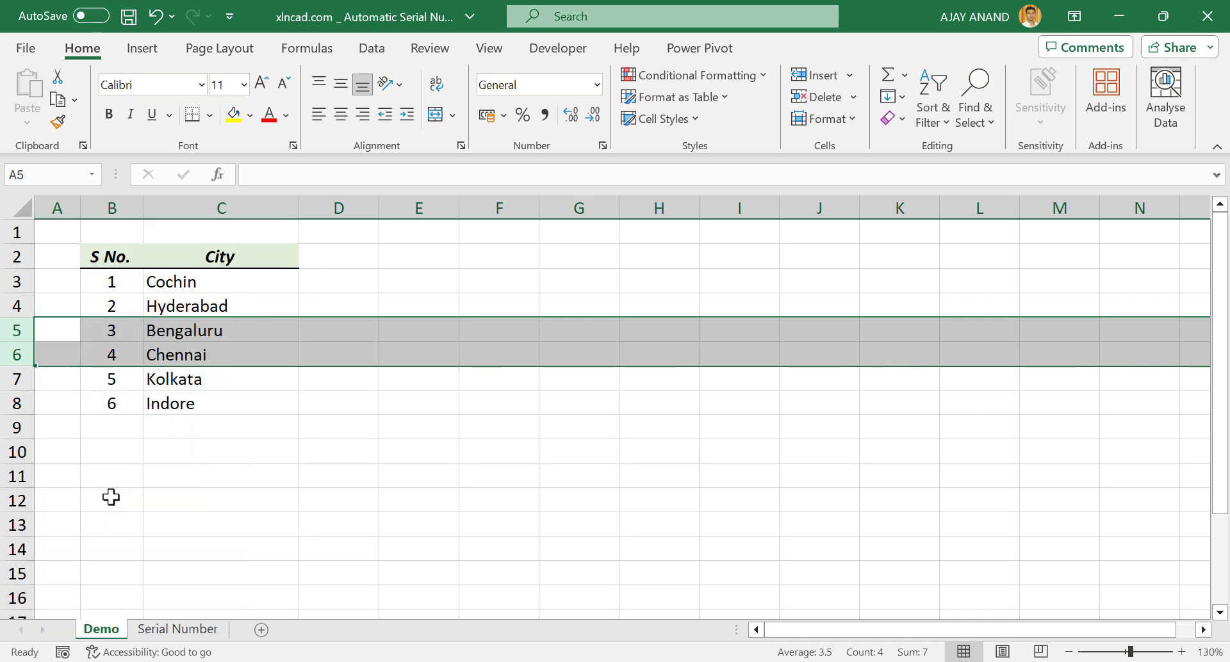
click(348, 330)
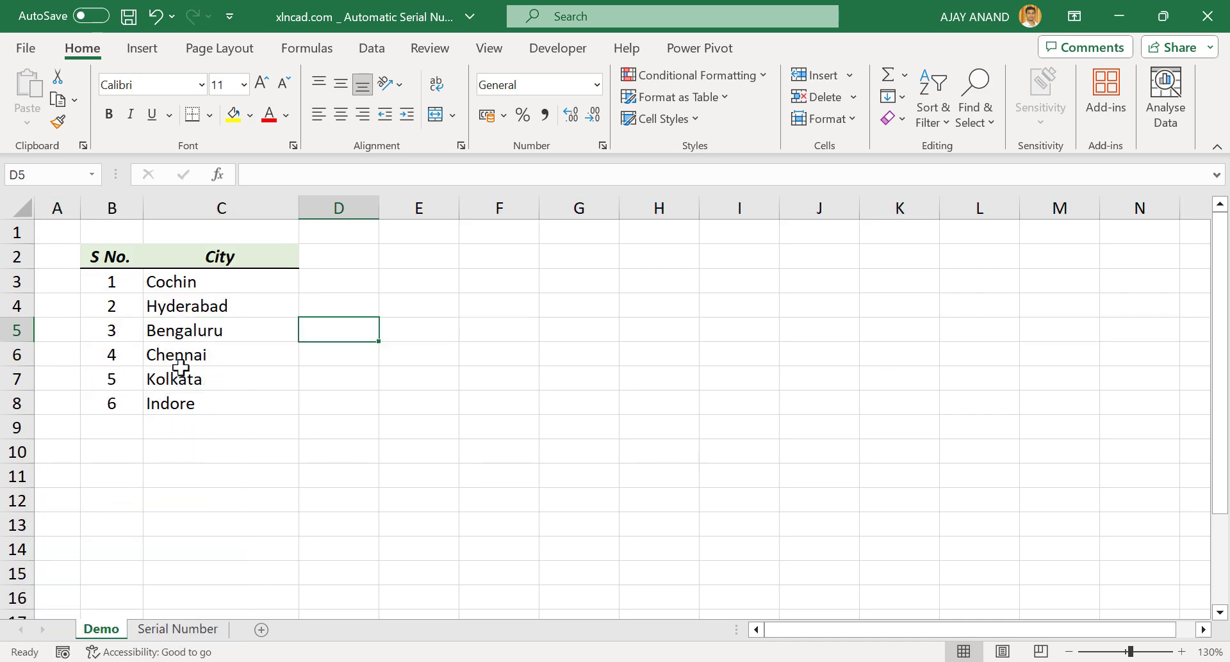
right_click(18, 379)
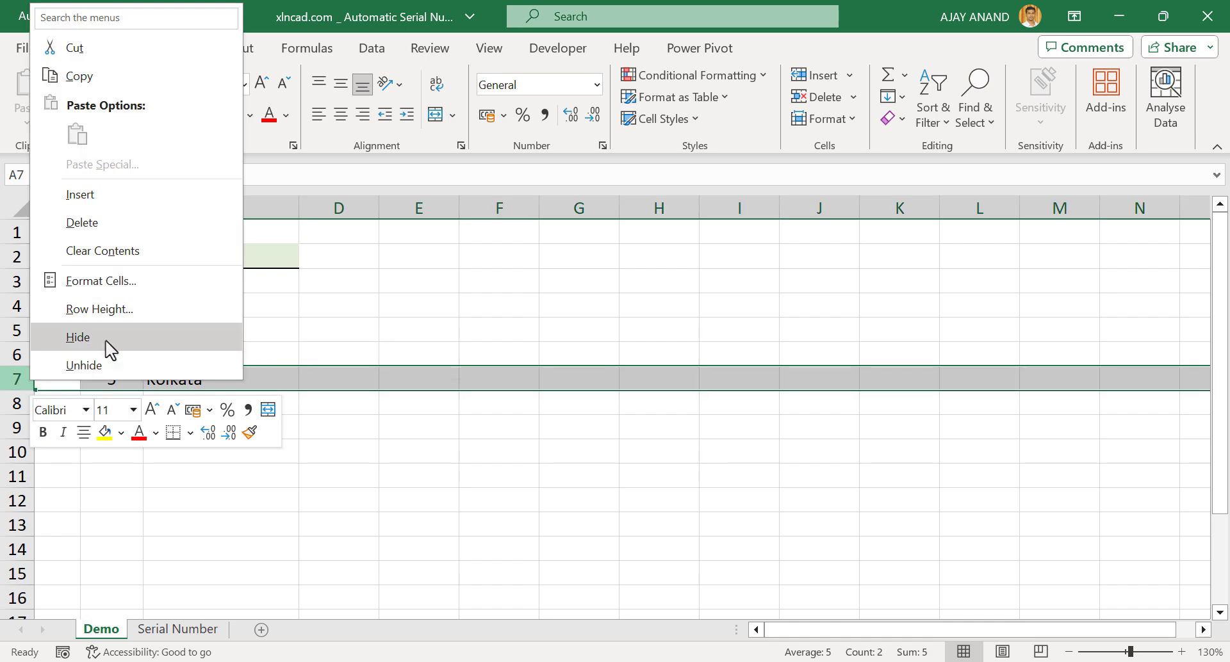
click(155, 232)
click(340, 354)
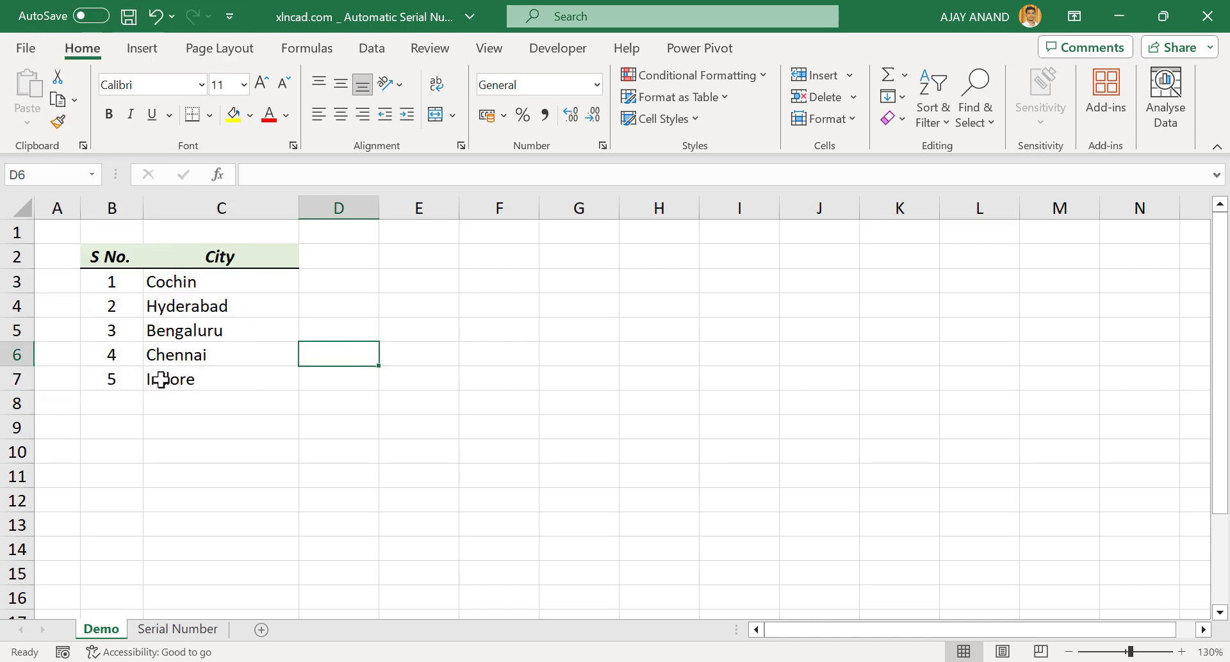
Switch to the Serial Number sheet and go through the empty S No. cells B3 to B6 beside the cities.
click(183, 630)
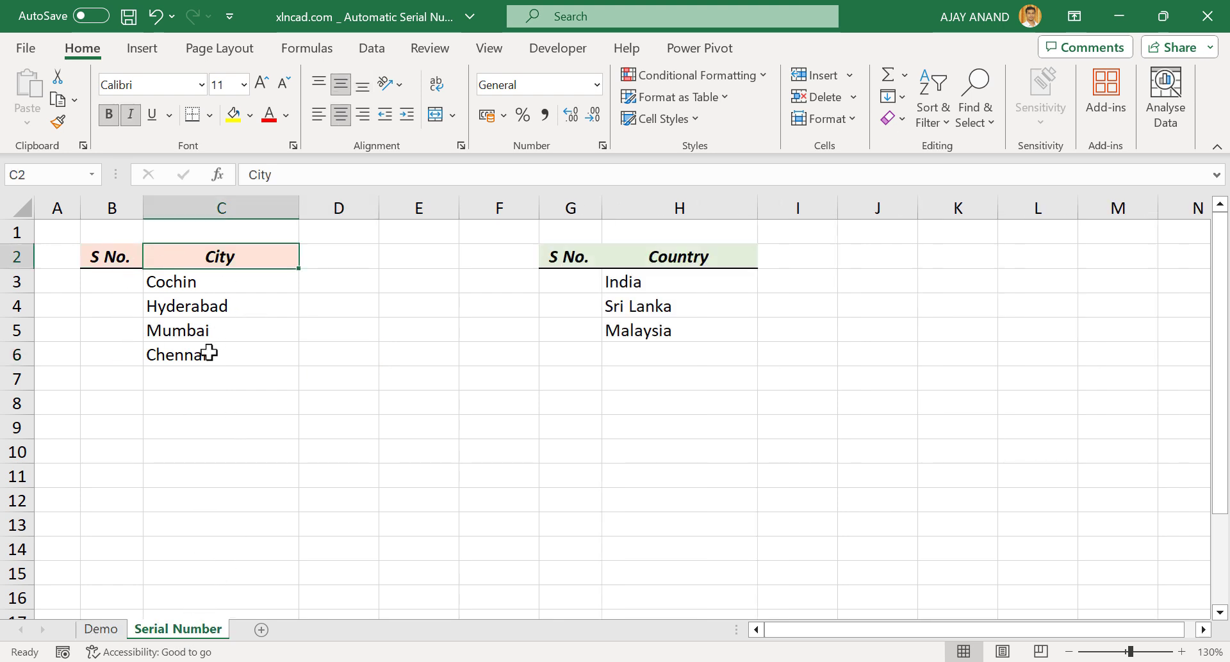
click(119, 285)
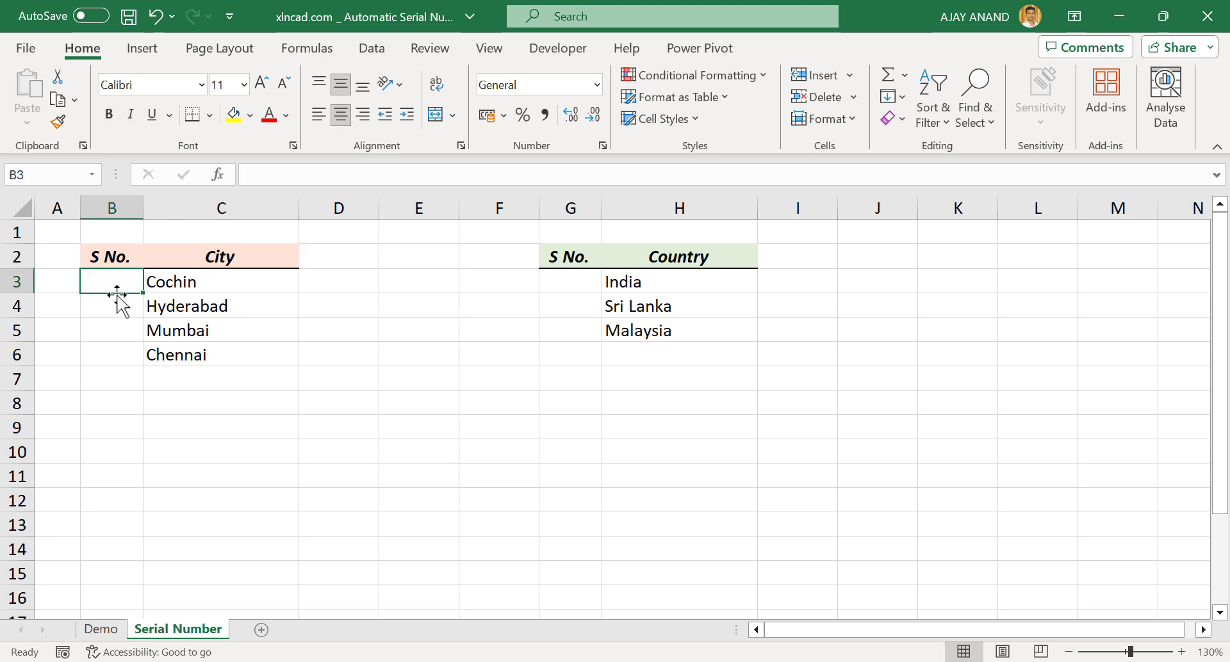
click(114, 308)
click(118, 332)
click(118, 348)
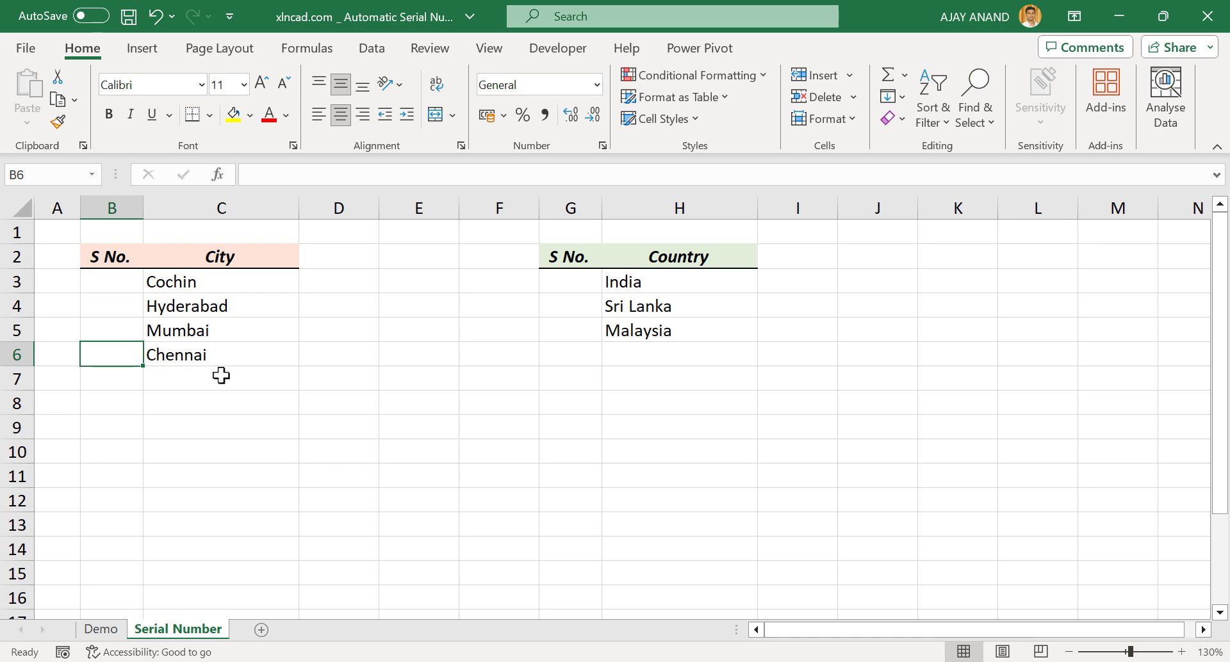
Enter =SEQUENCE(25) in cell E4 and look over the generated column of numbers.
click(392, 311)
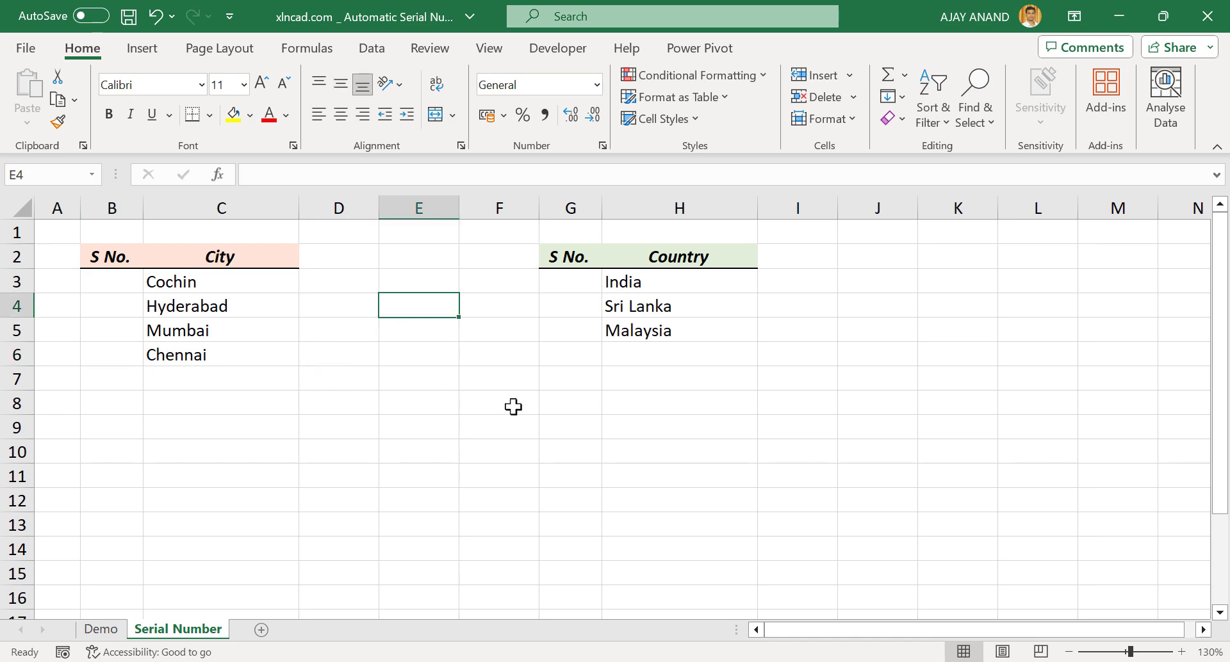
text(=)
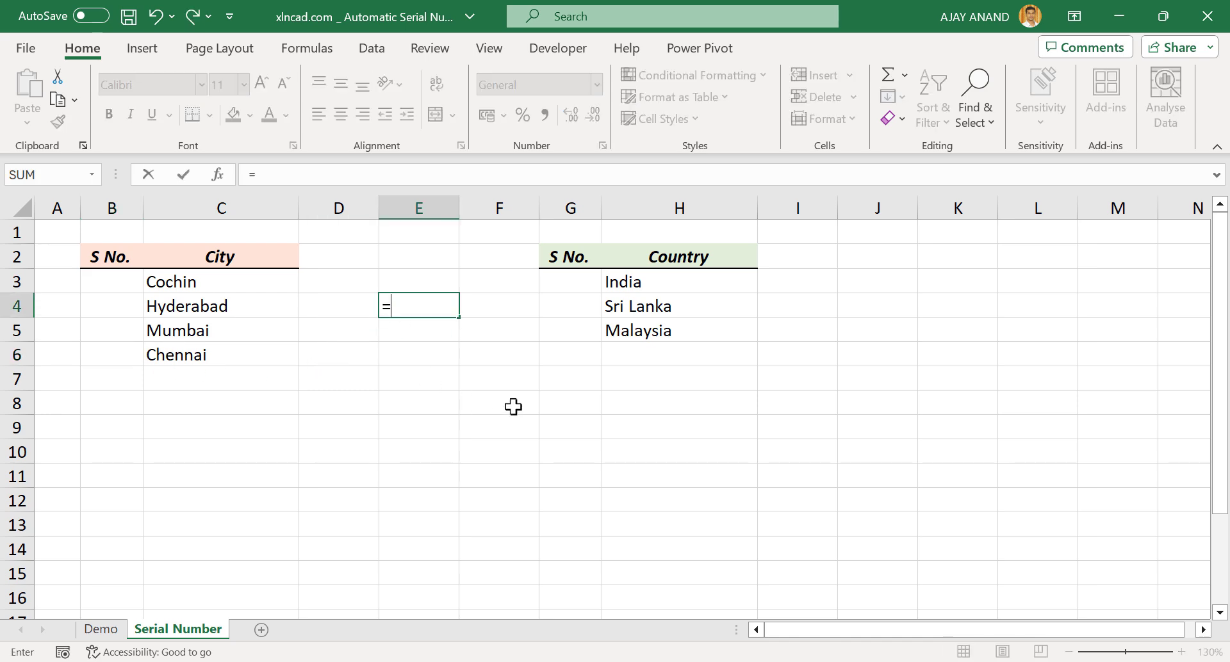
text(sequ)
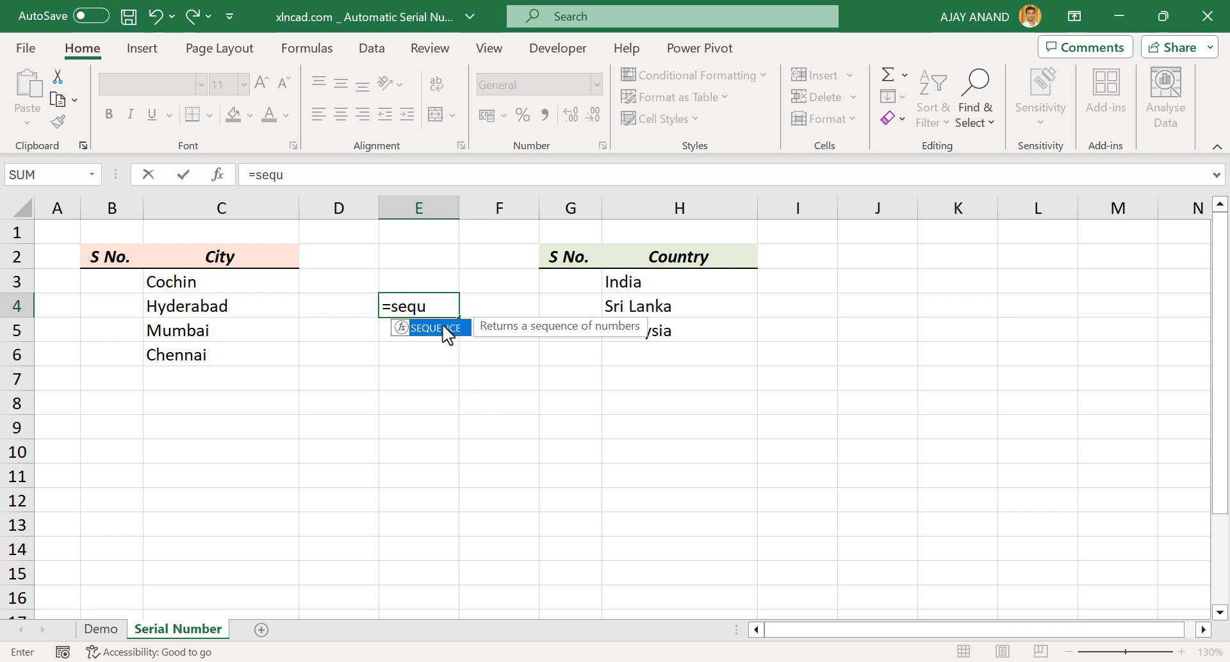
double_click(446, 330)
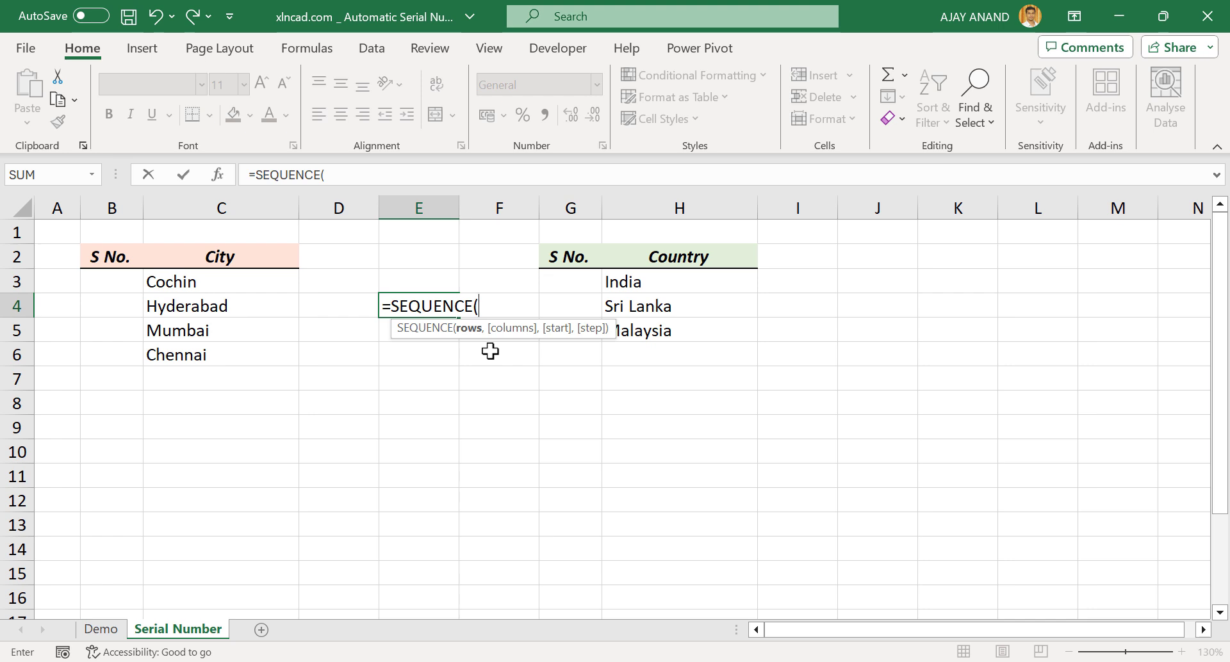
text(25))
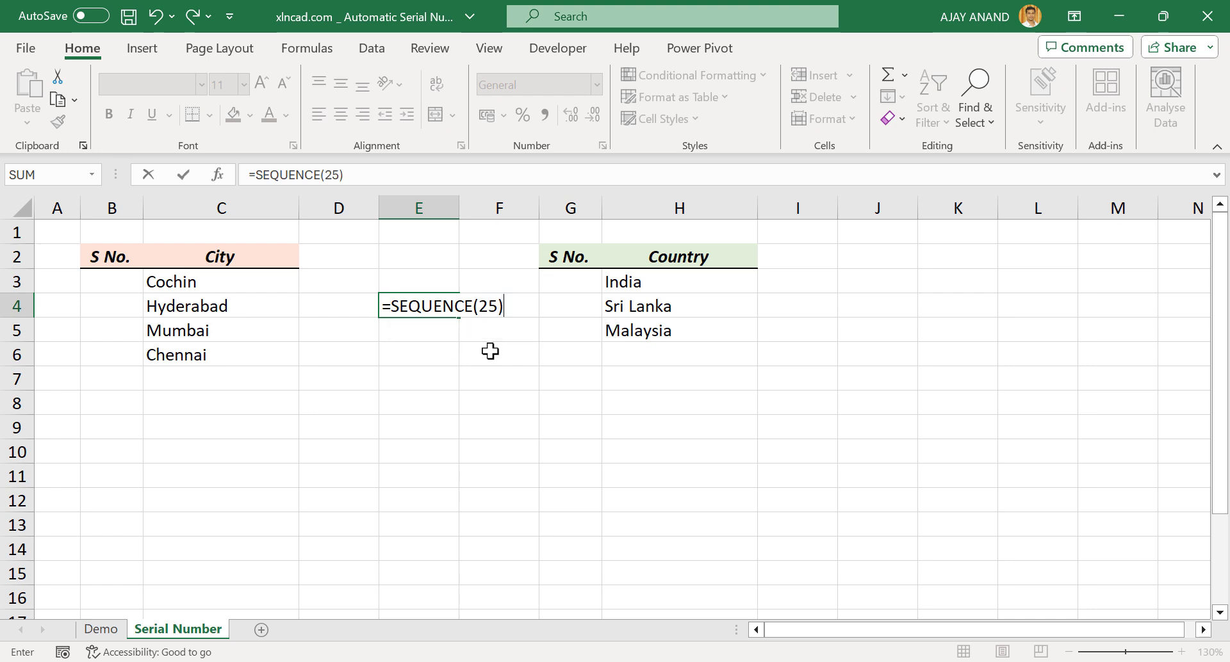
key(Return)
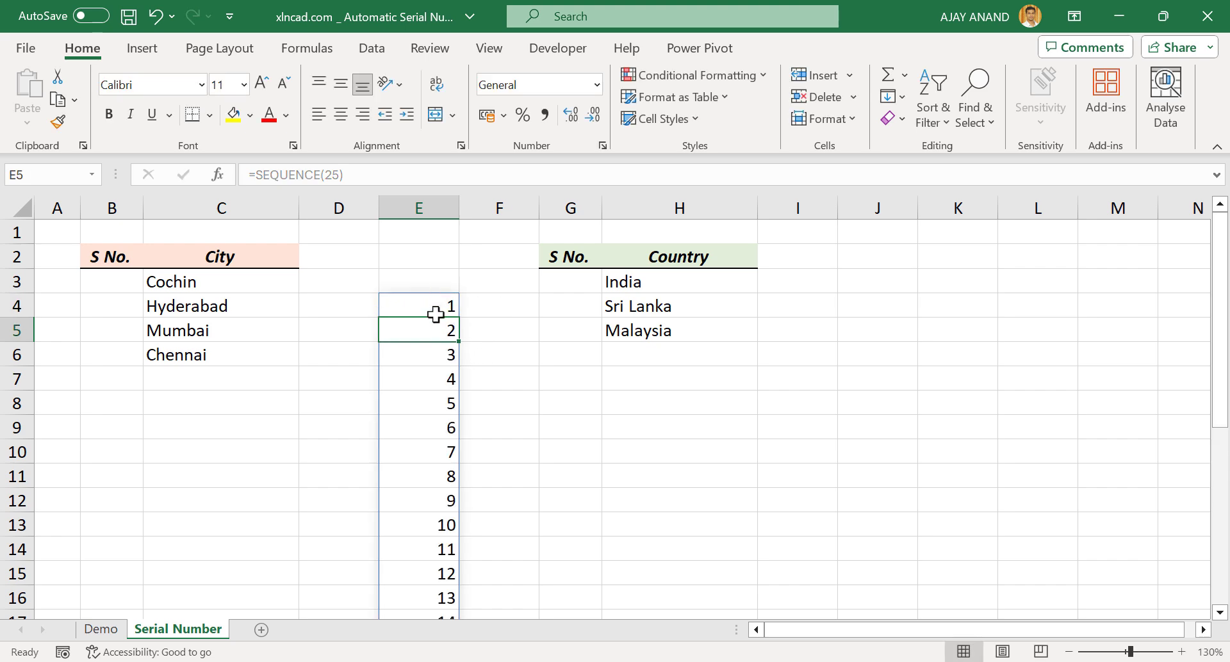
scroll(431, 391, down, 4)
scroll(442, 458, down, 3)
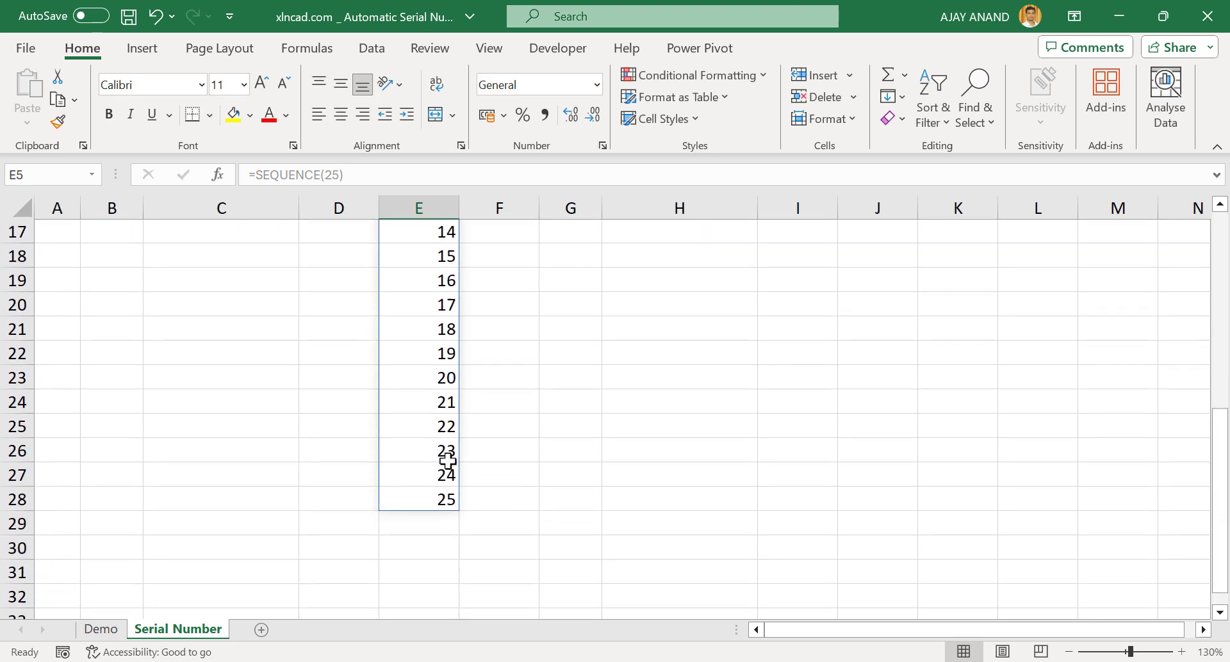
scroll(425, 393, up, 6)
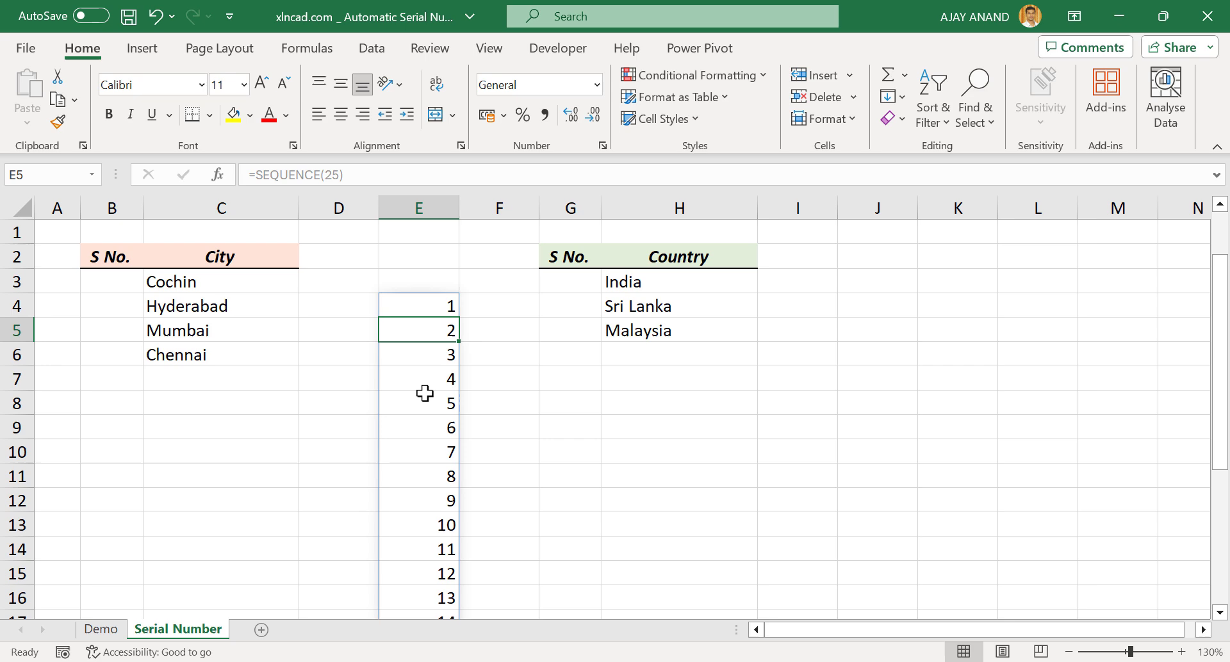
Change the row count of the SEQUENCE formula in E4 to 100 and look over the extended list.
click(443, 304)
click(326, 175)
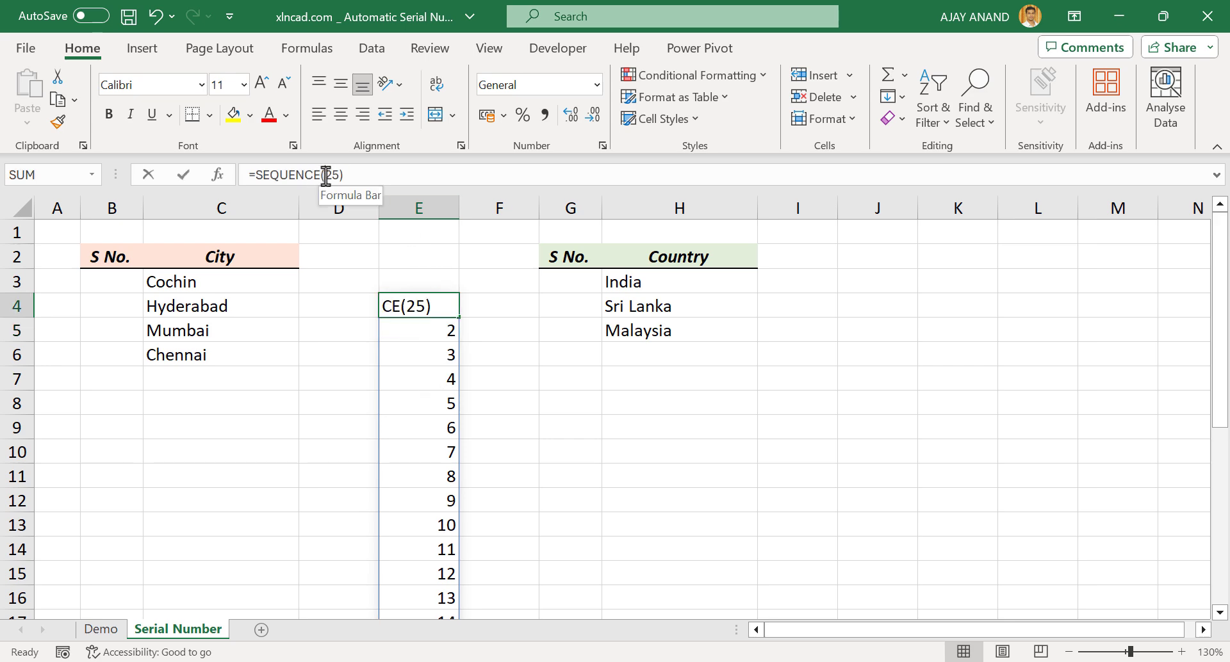
text(100)
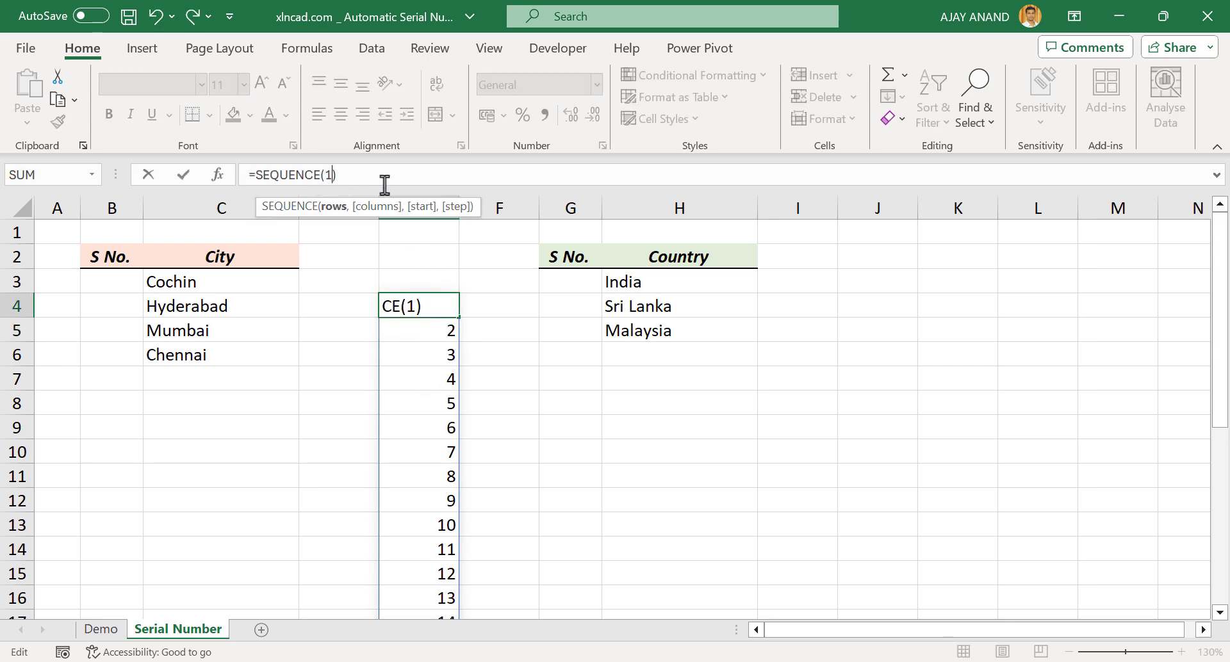
key(Return)
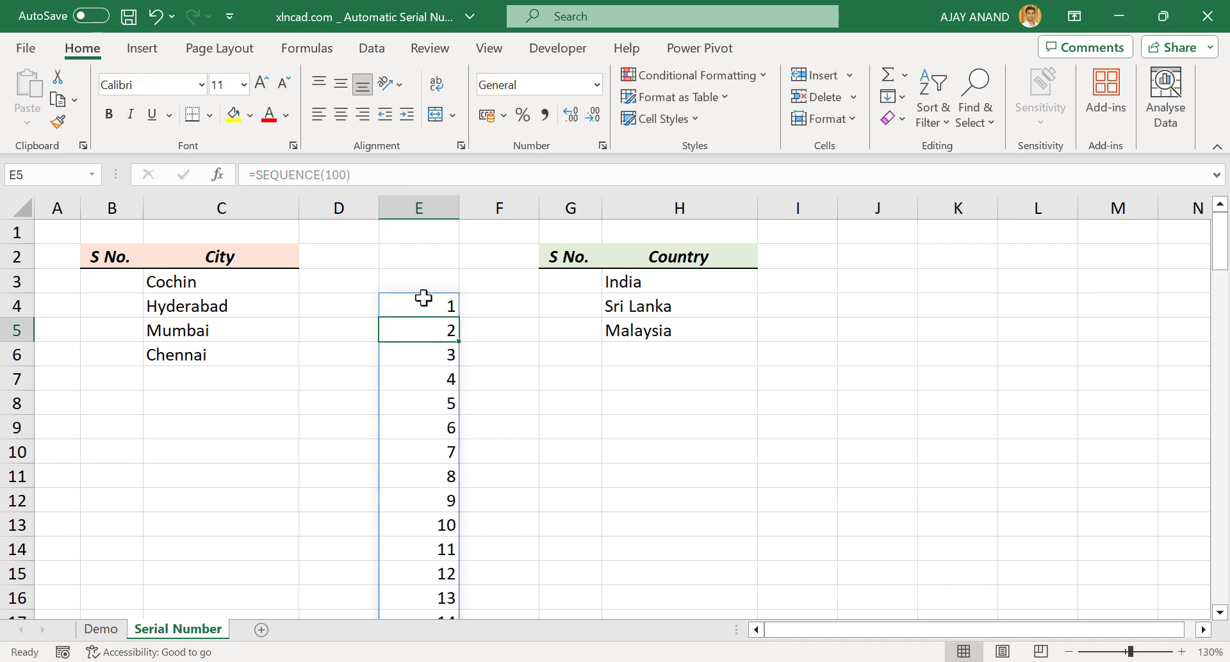
scroll(422, 401, down, 9)
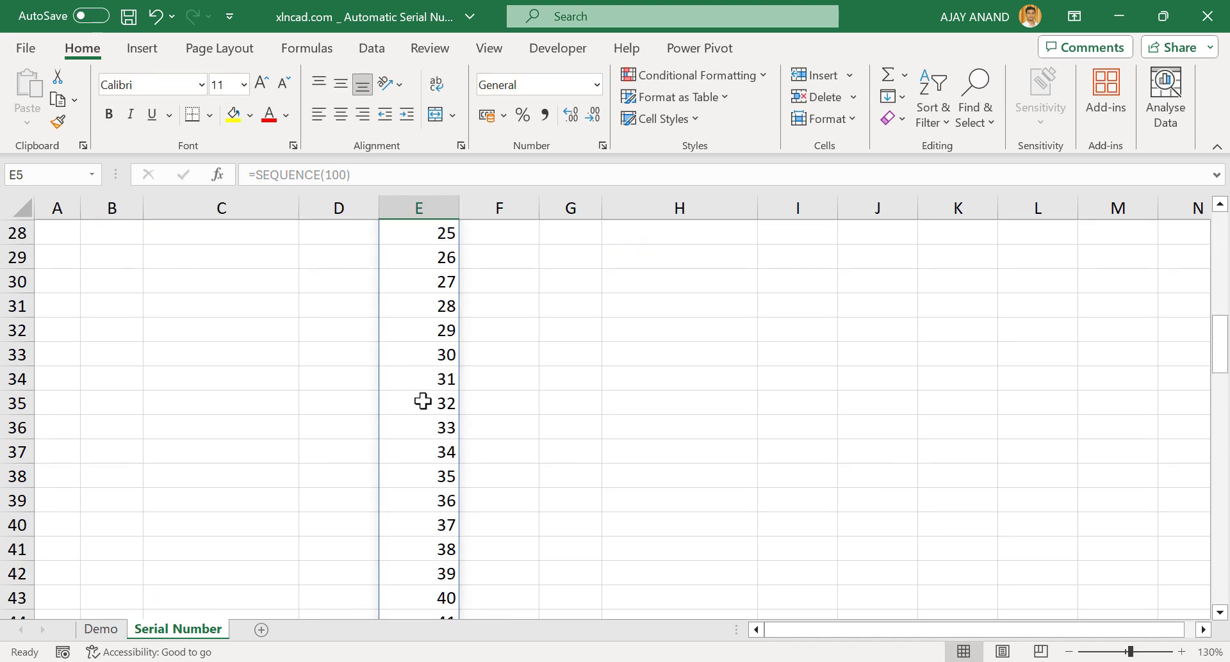
scroll(423, 404, down, 18)
scroll(422, 410, up, 8)
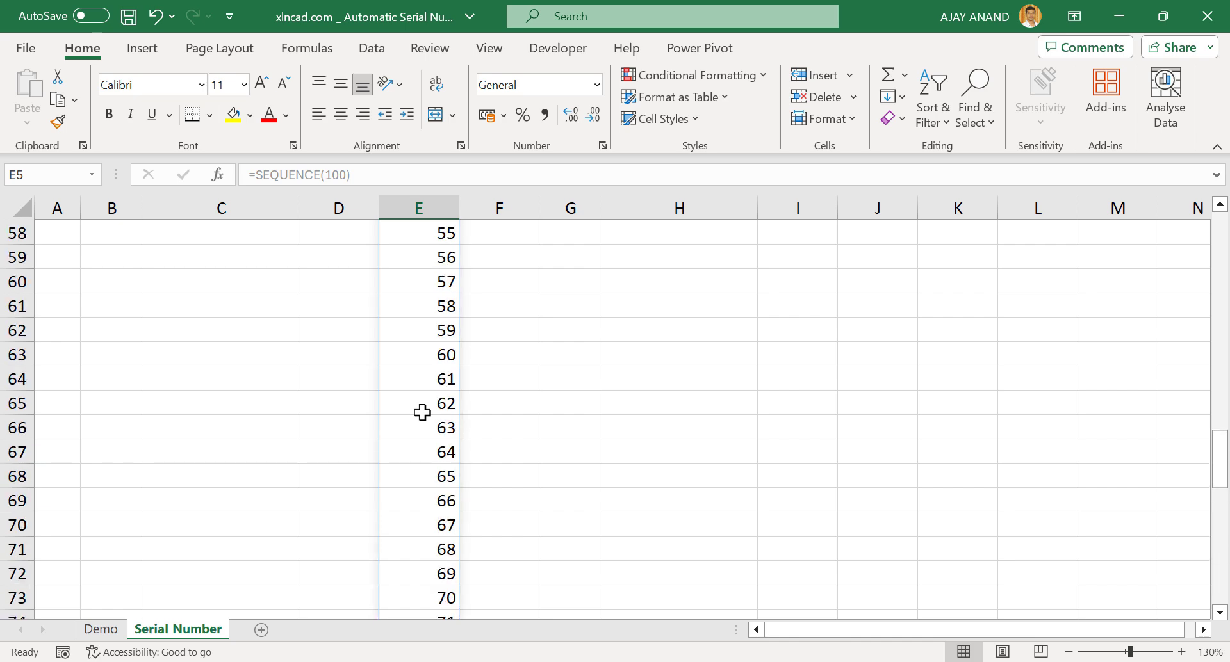
Clear the trial SEQUENCE formula from cell E4.
scroll(422, 412, up, 19)
click(424, 310)
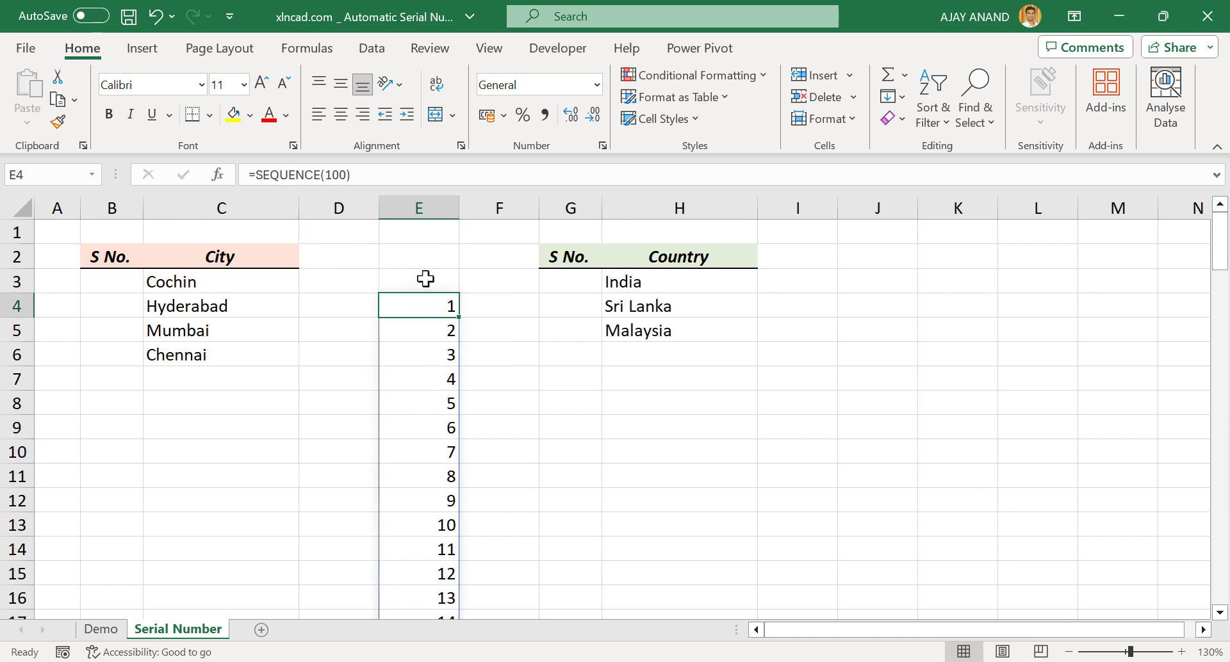
key(Delete)
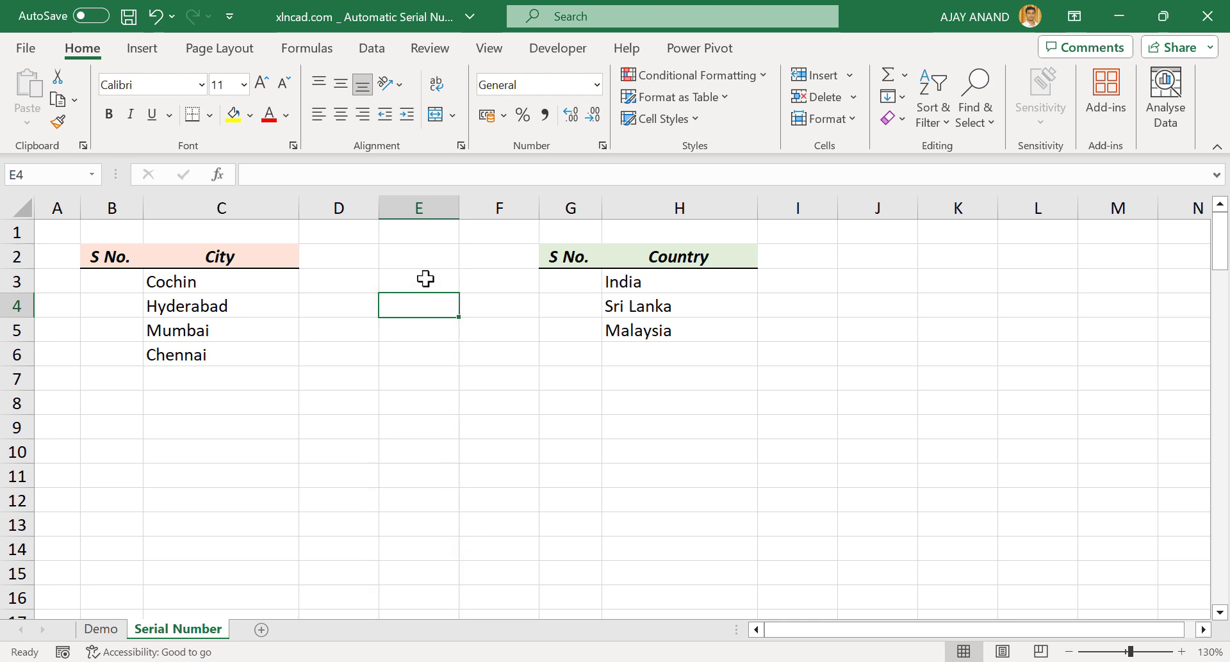
Enter =SEQUENCE(COUNTA(C3:C24)) in cell B3 to number the cities automatically.
click(128, 282)
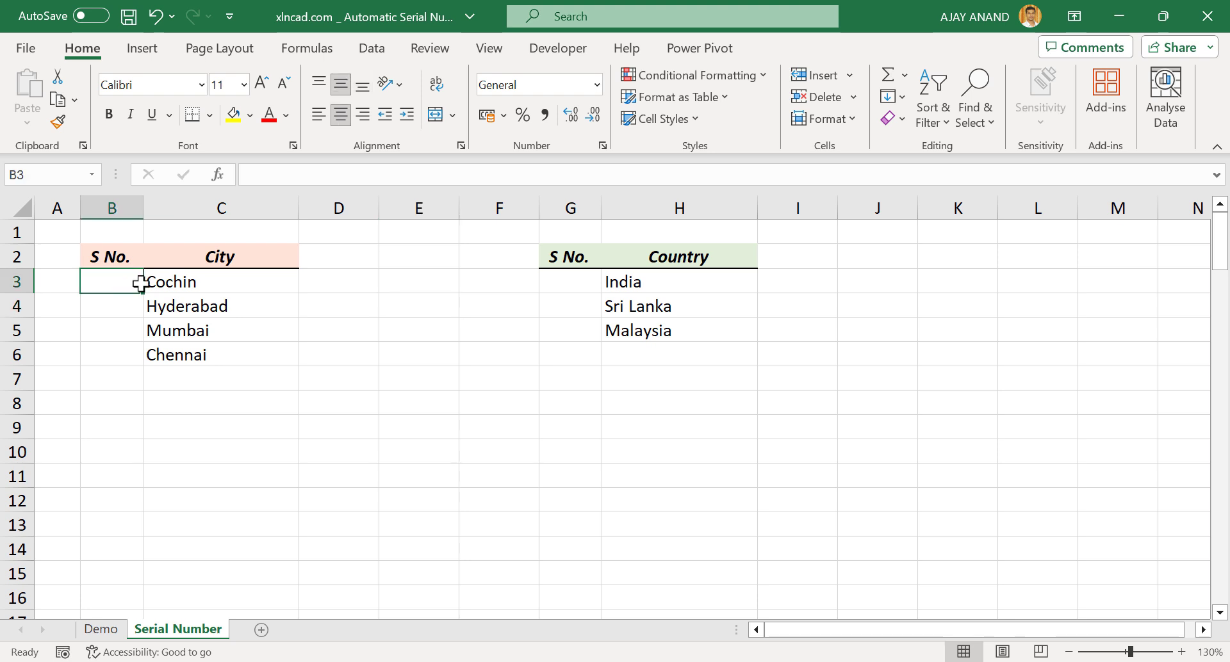
click(267, 176)
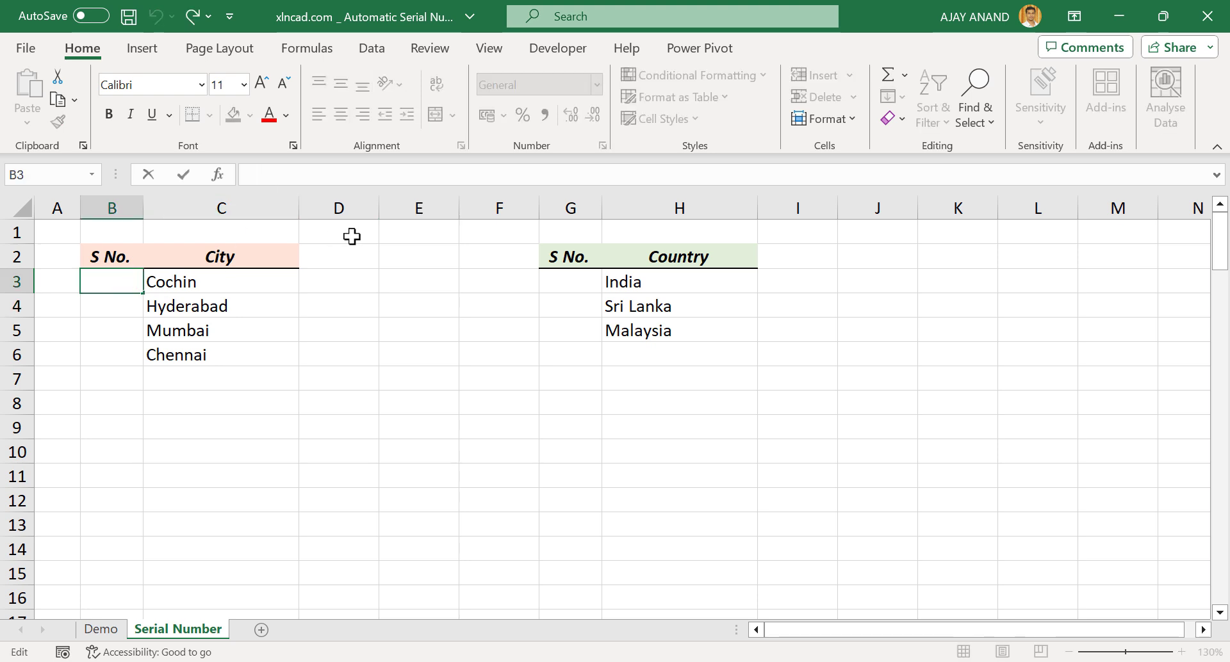
text(=seq)
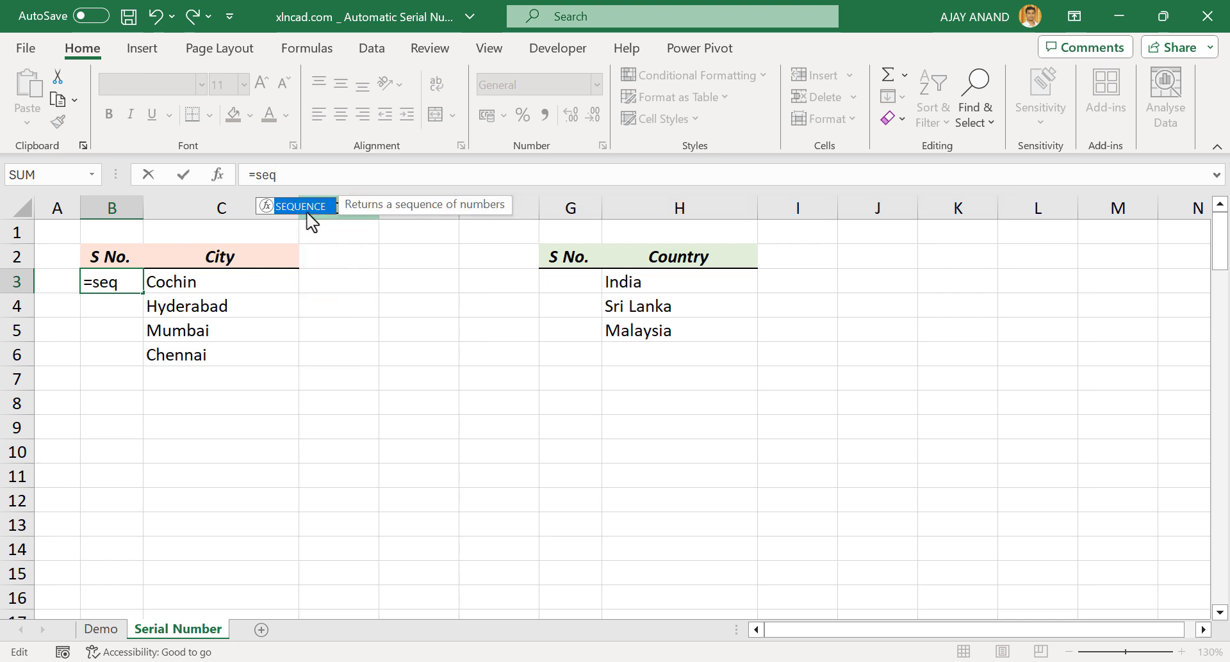
double_click(308, 211)
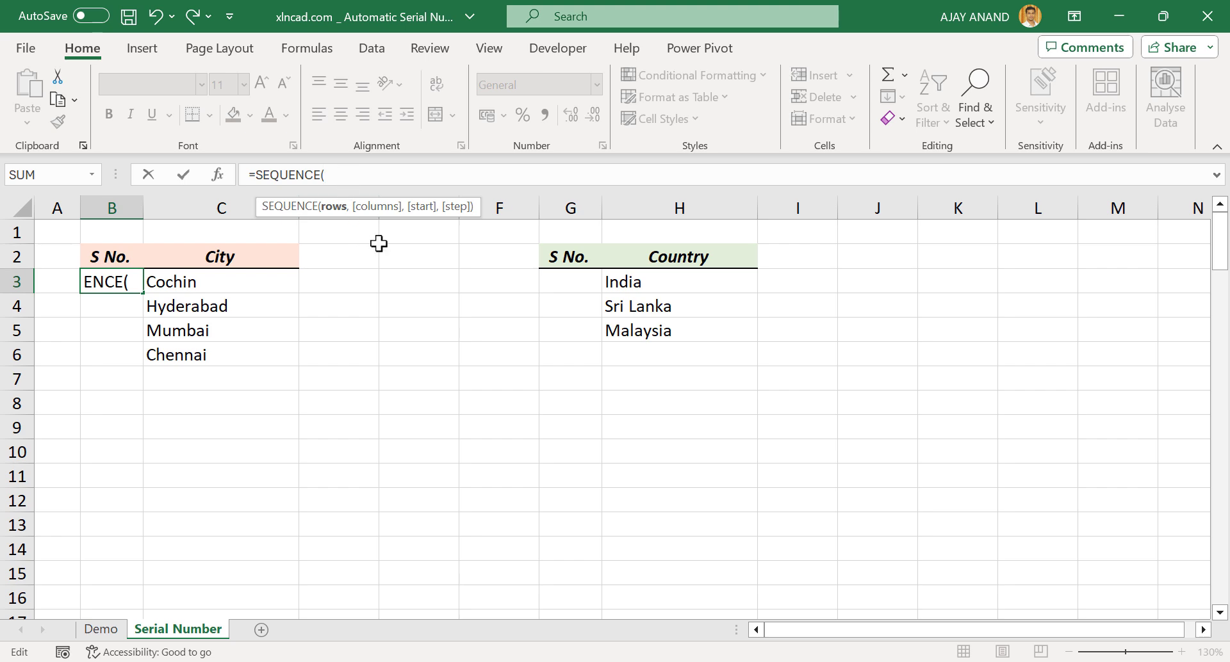
text(COU)
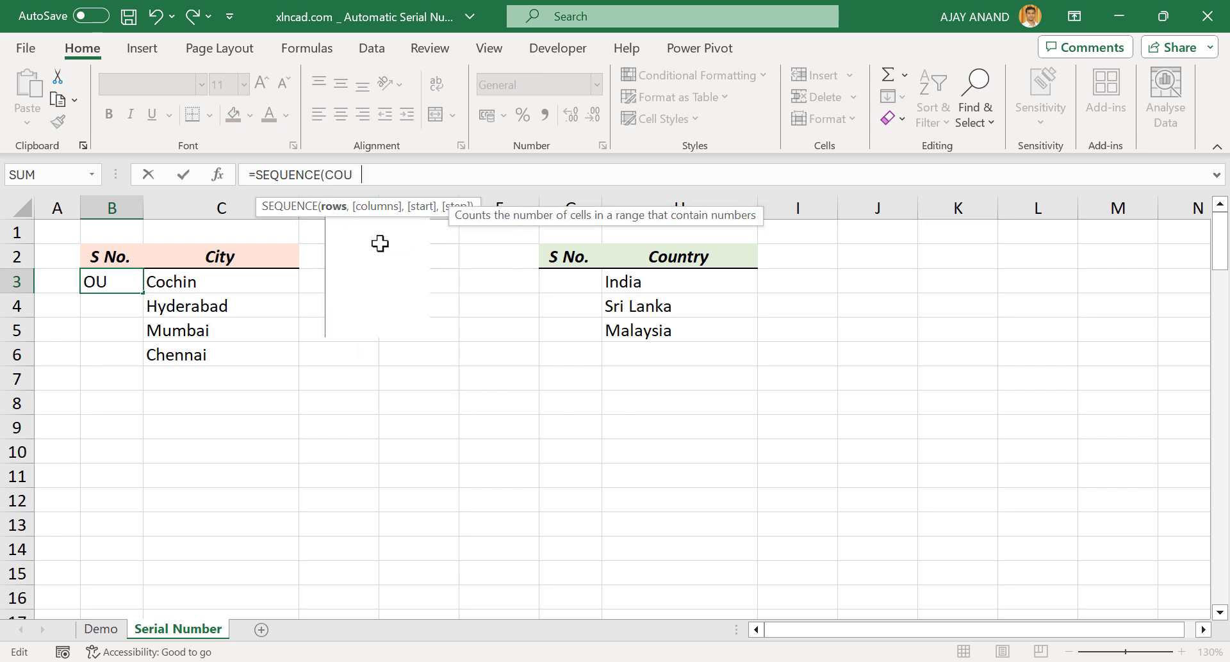
text(NTA()
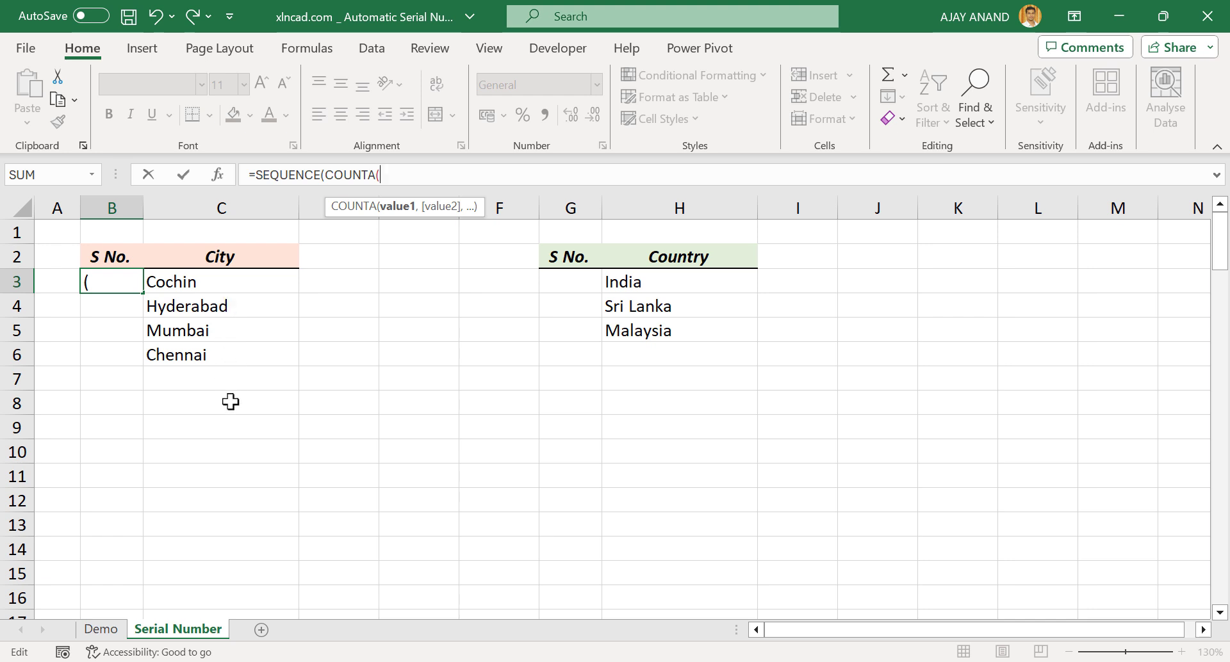
drag(228, 277, 209, 555)
scroll(205, 432, up, 4)
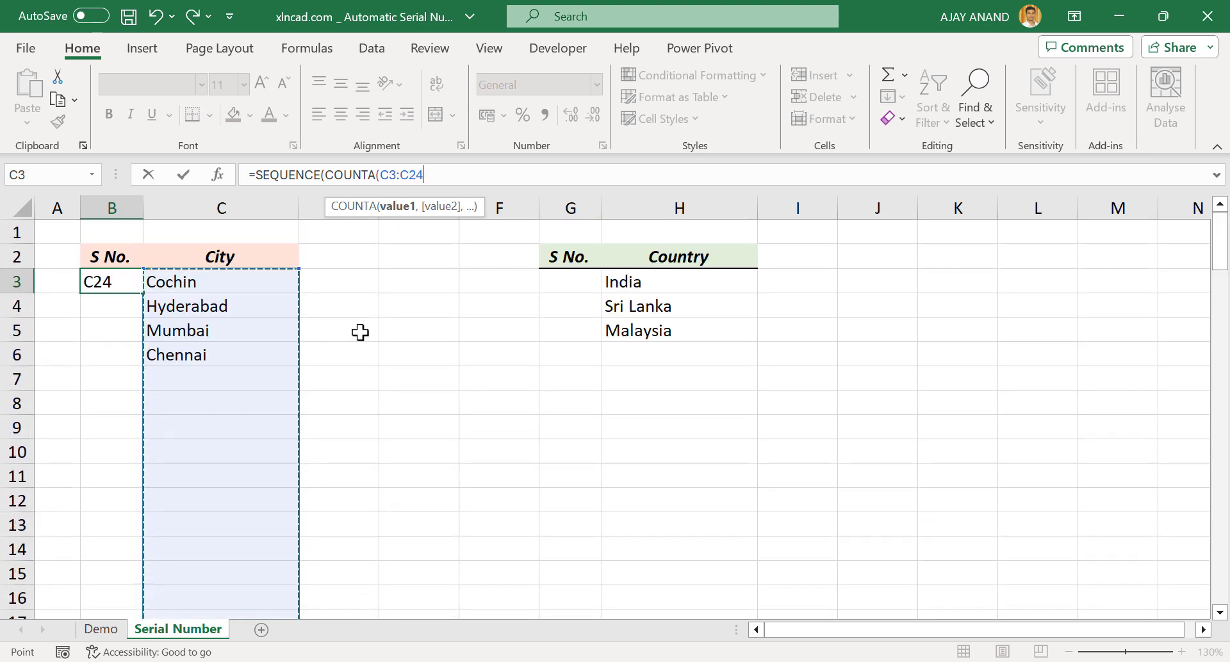
text())
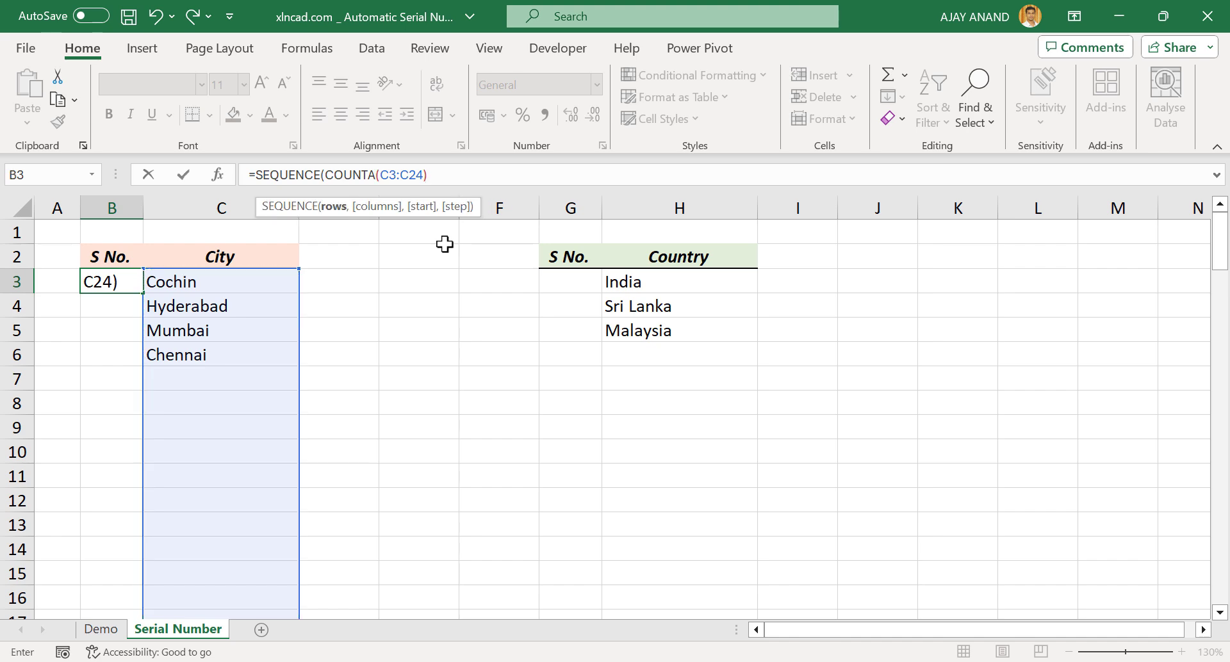
text())
key(Return)
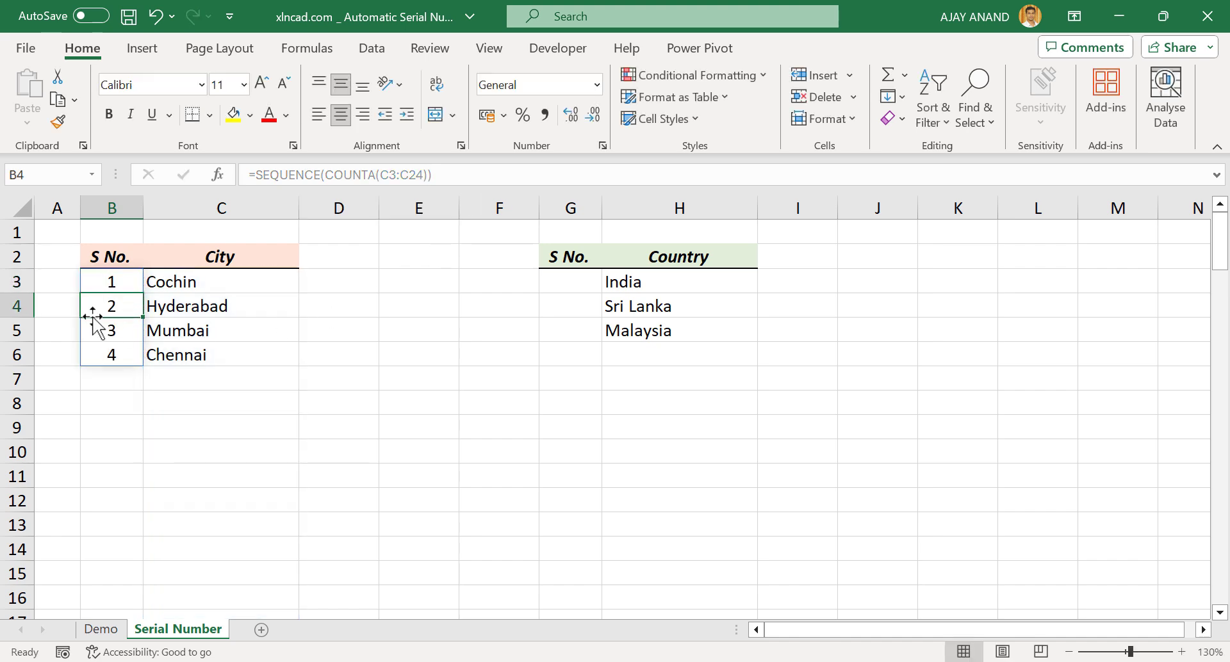
Add the entries Delhi, Kolkata and Test to the City list in cells C7 to C9.
click(202, 377)
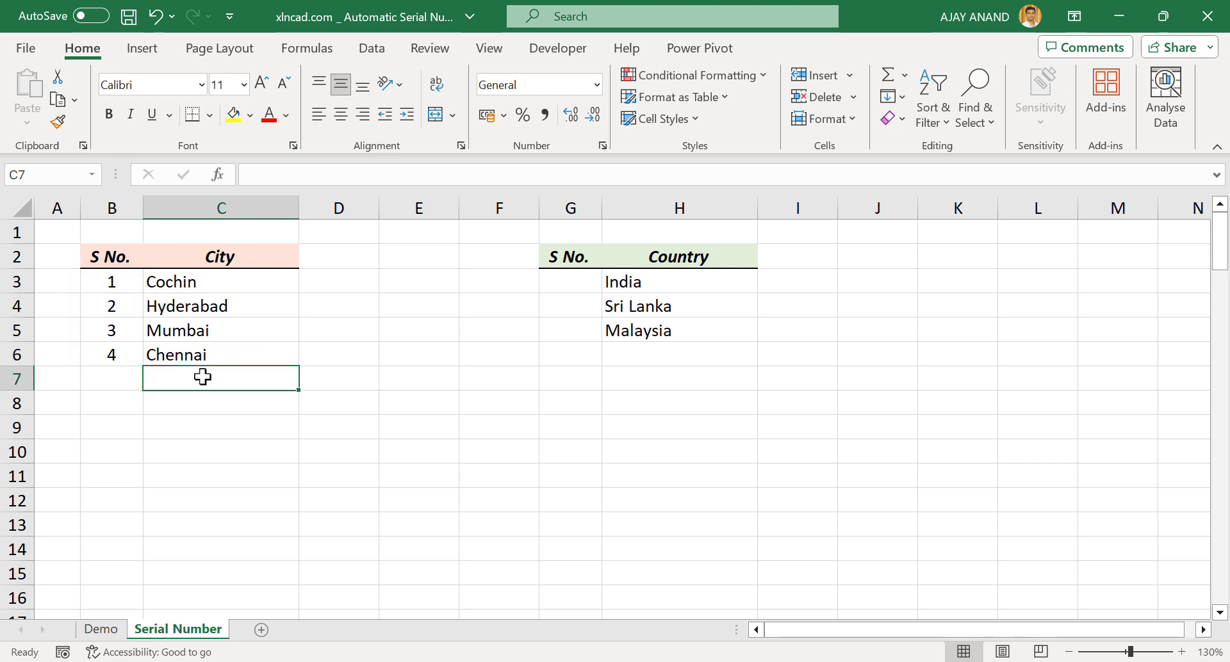
text(Delhi)
key(Return)
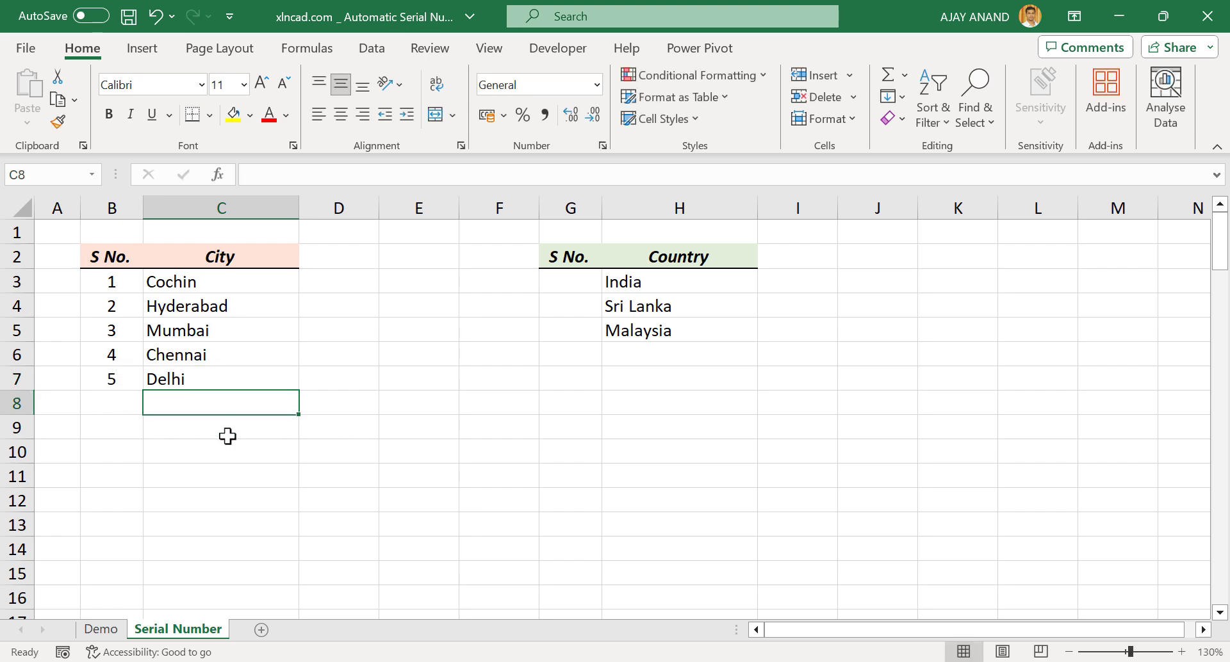
text(Kol)
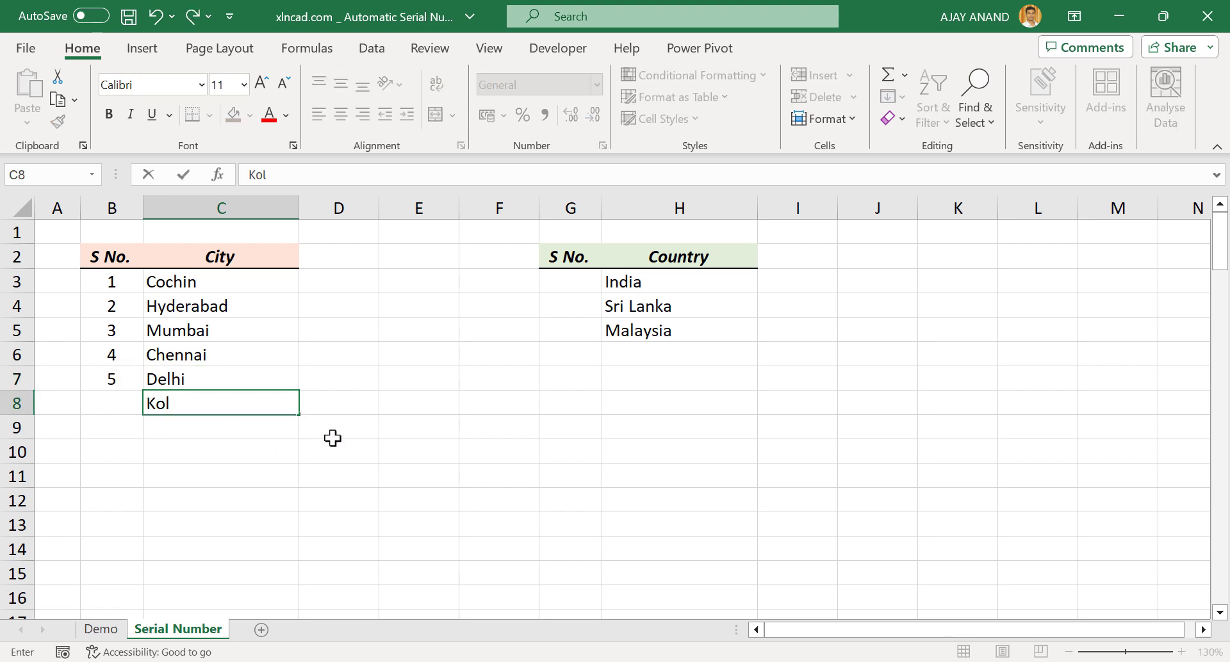
text(kata)
key(Return)
text(Test)
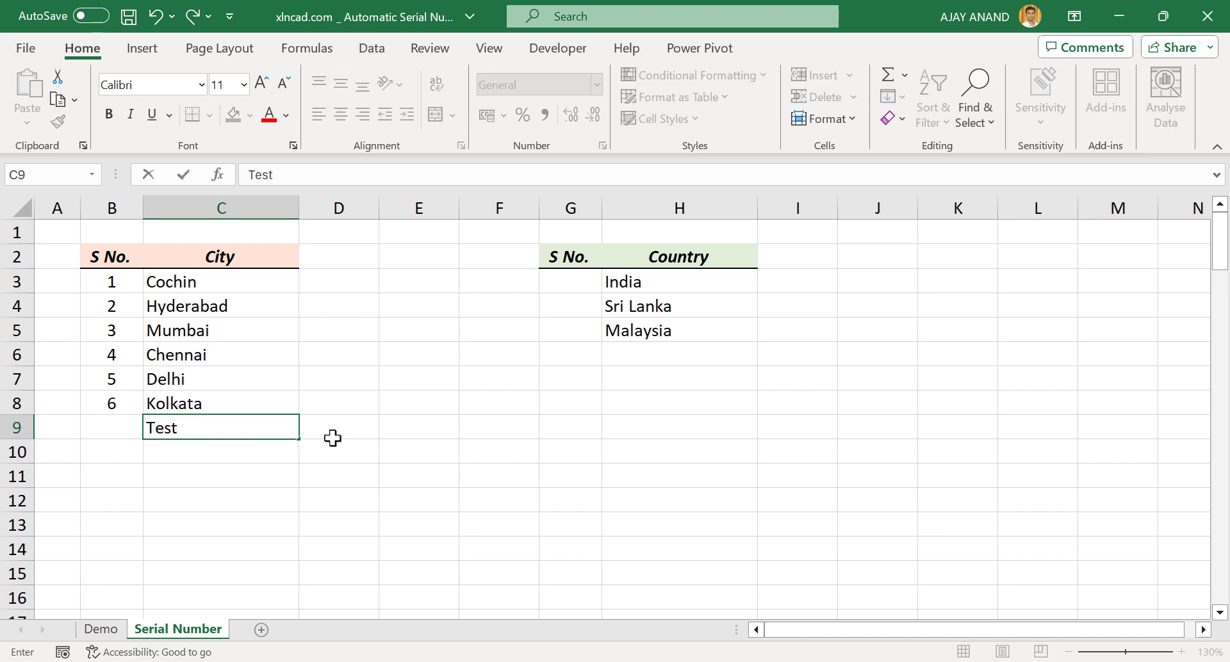
key(Return)
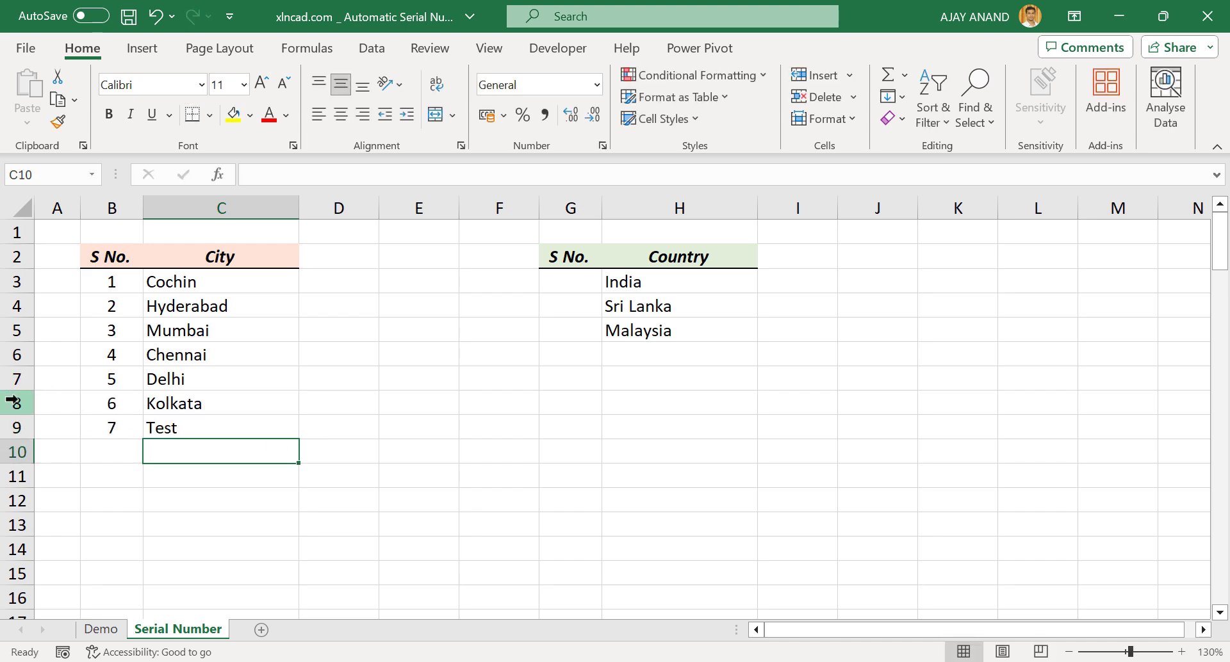
Delete the entire worksheet rows 7 and 8 containing Delhi and Kolkata.
drag(18, 383, 16, 403)
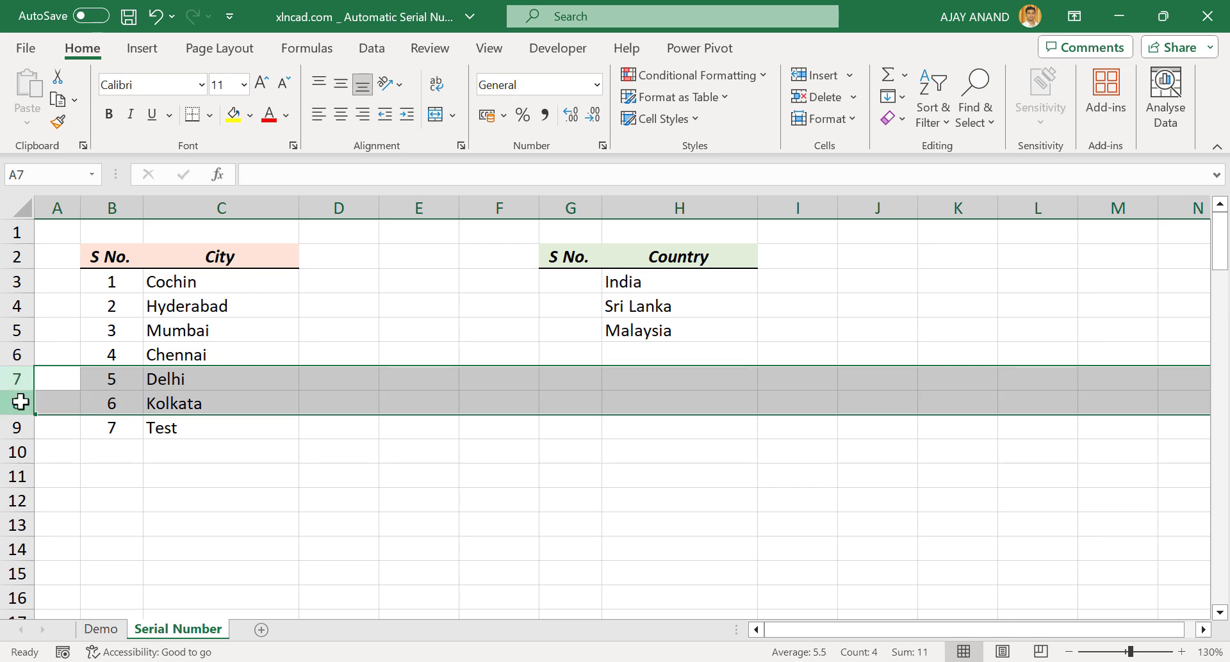
right_click(14, 402)
click(119, 239)
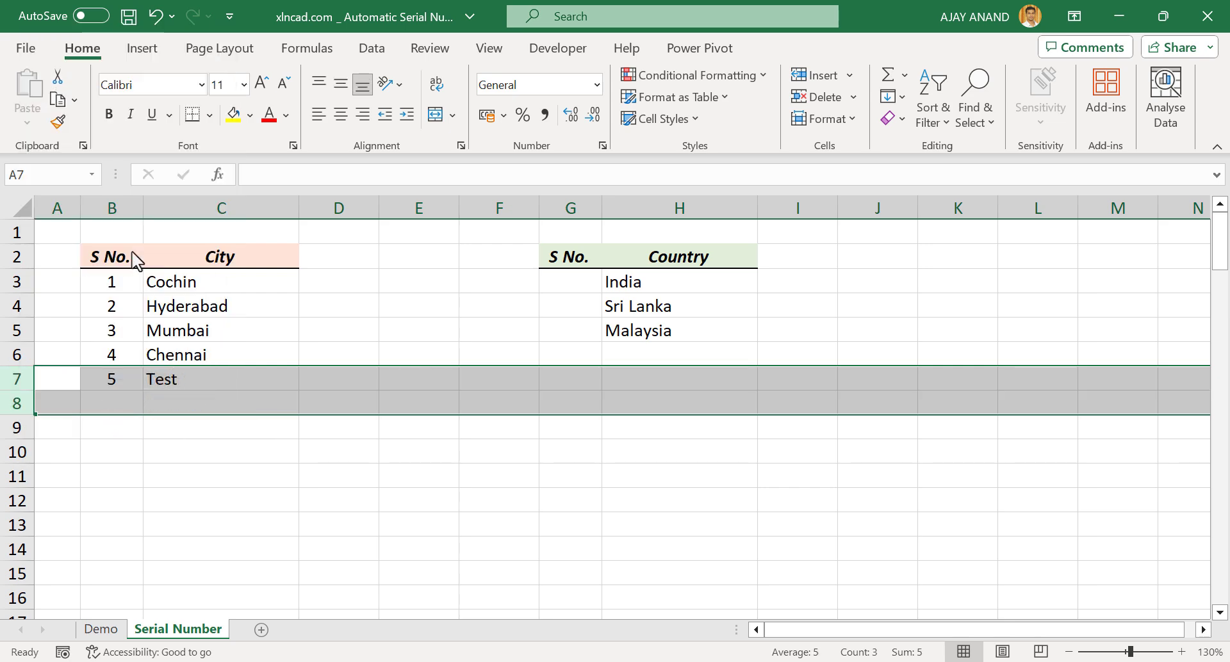
click(223, 385)
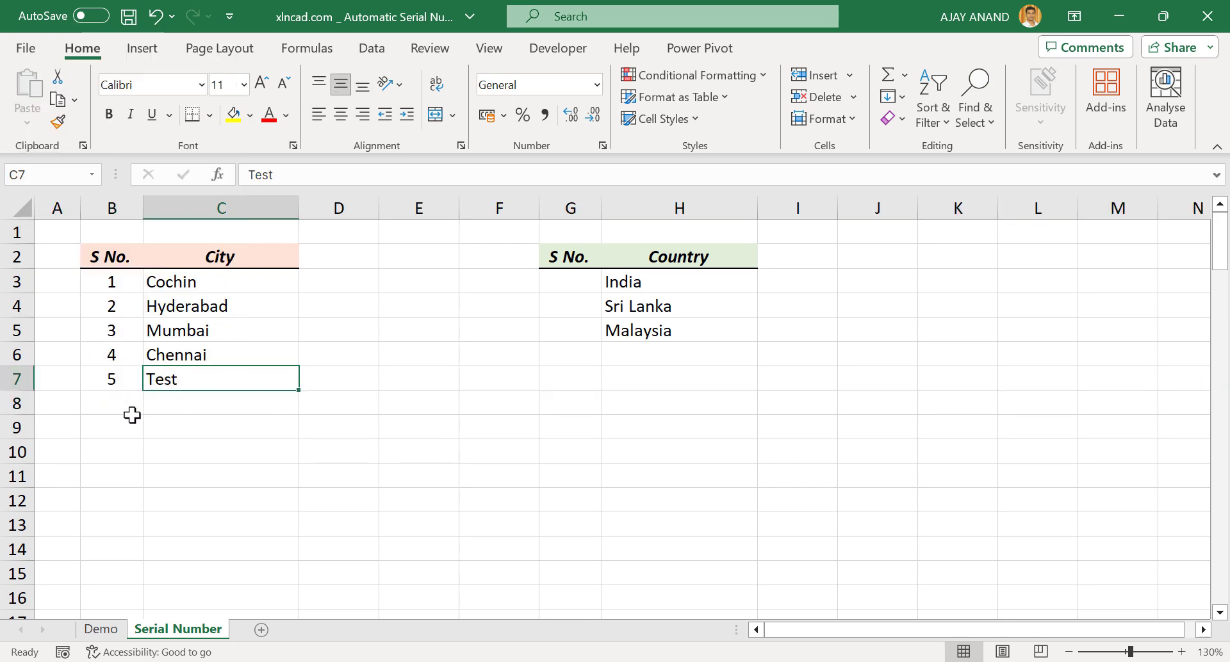
Add Bengaluru to the City list in cell C8 and check the serial number formula in B3.
click(192, 404)
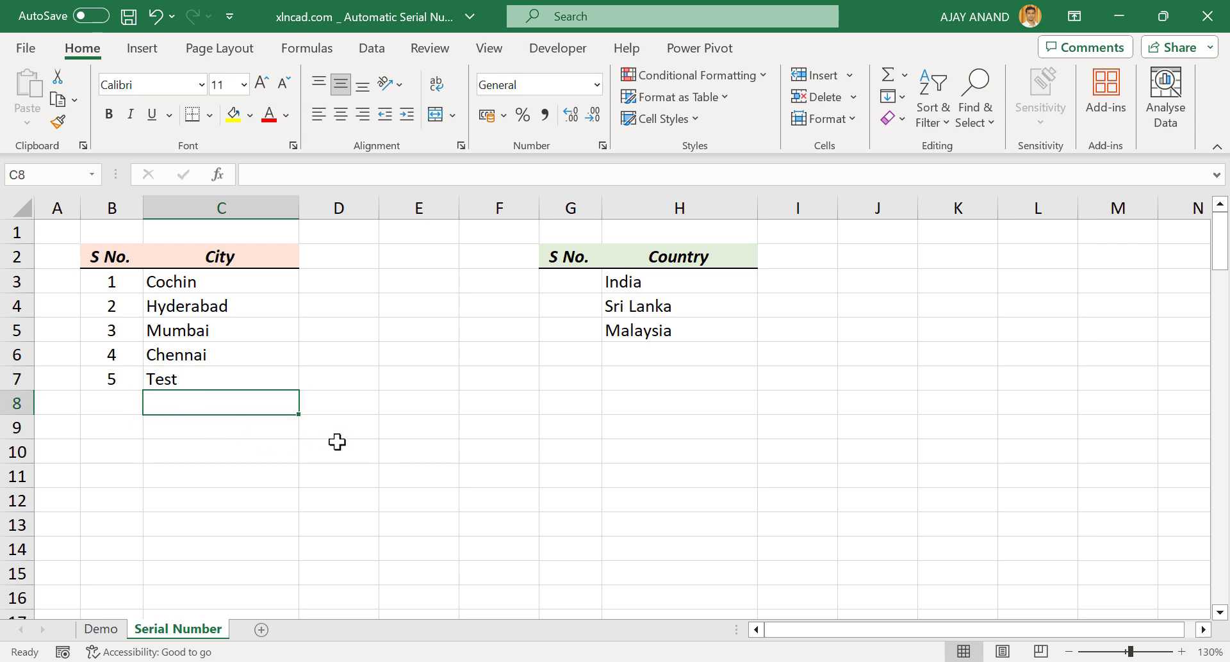
text(Bengaluru)
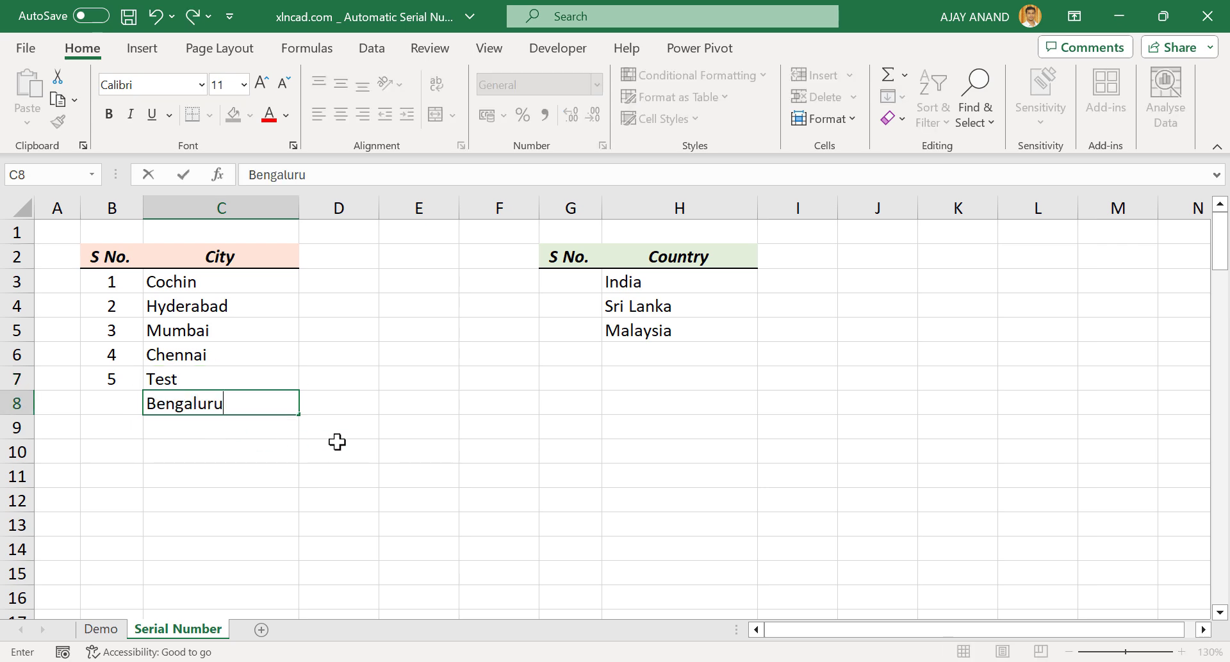
key(Return)
click(117, 285)
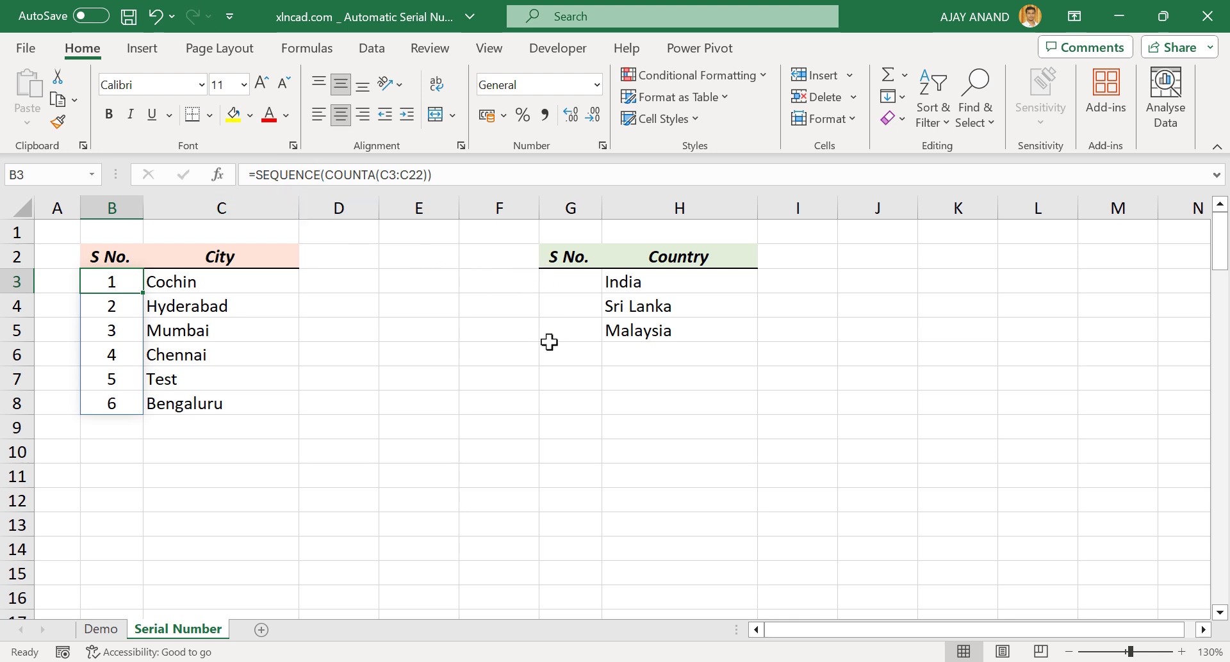
Enter =IF(H3<>"",ROW()-ROW($H$2),"") in cell G3 and fill it down to G14 to number the countries.
click(582, 283)
click(577, 305)
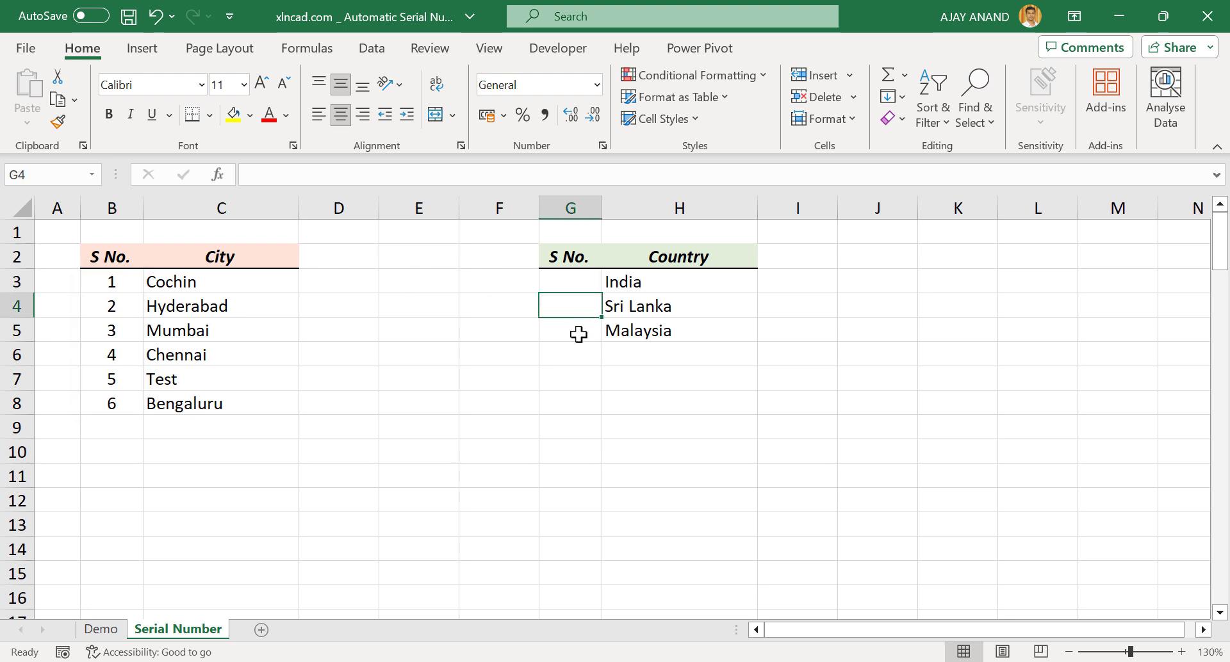
click(577, 333)
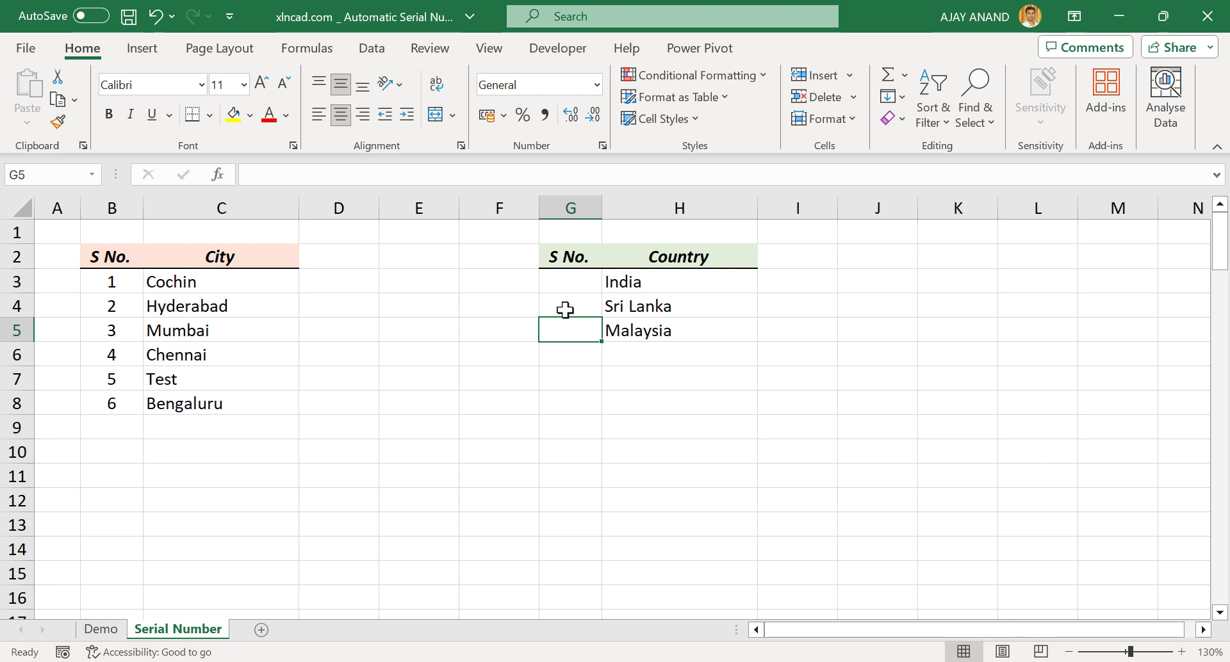
click(569, 285)
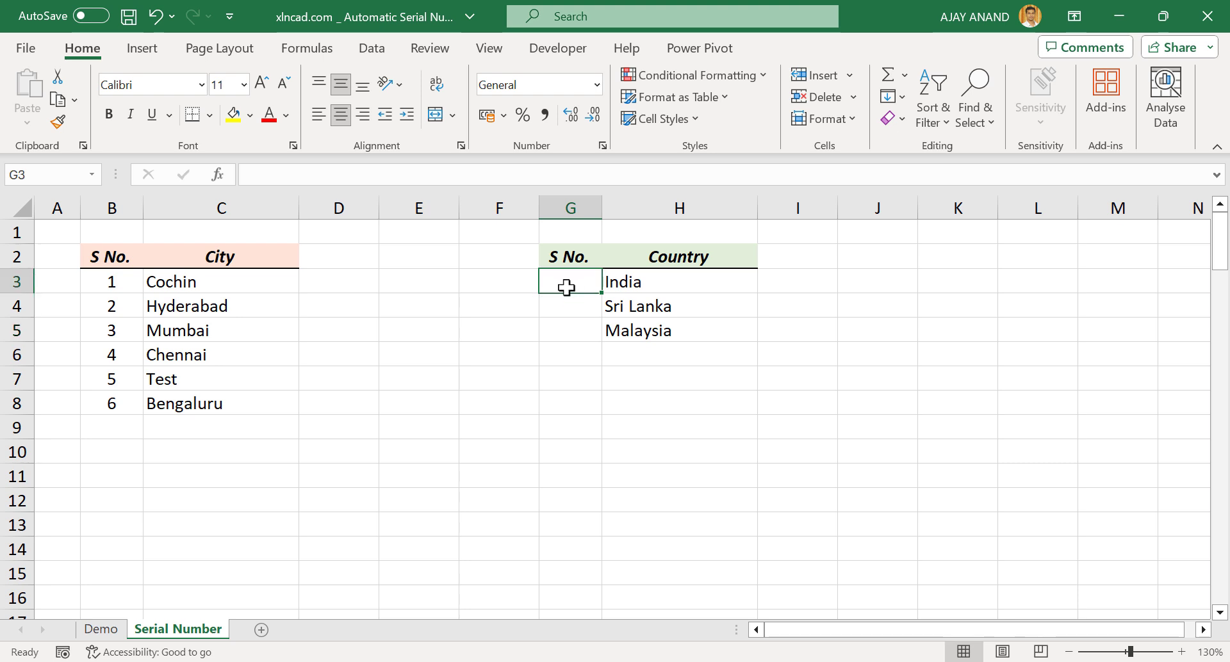
click(267, 174)
text(=)
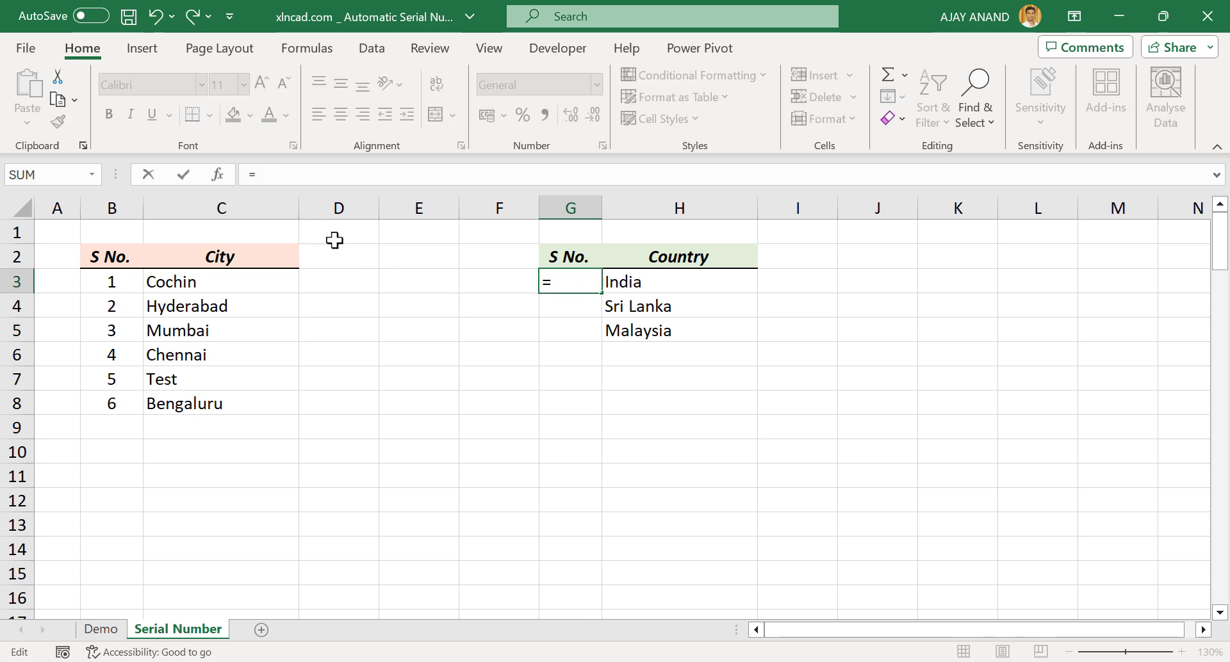
text(IF)
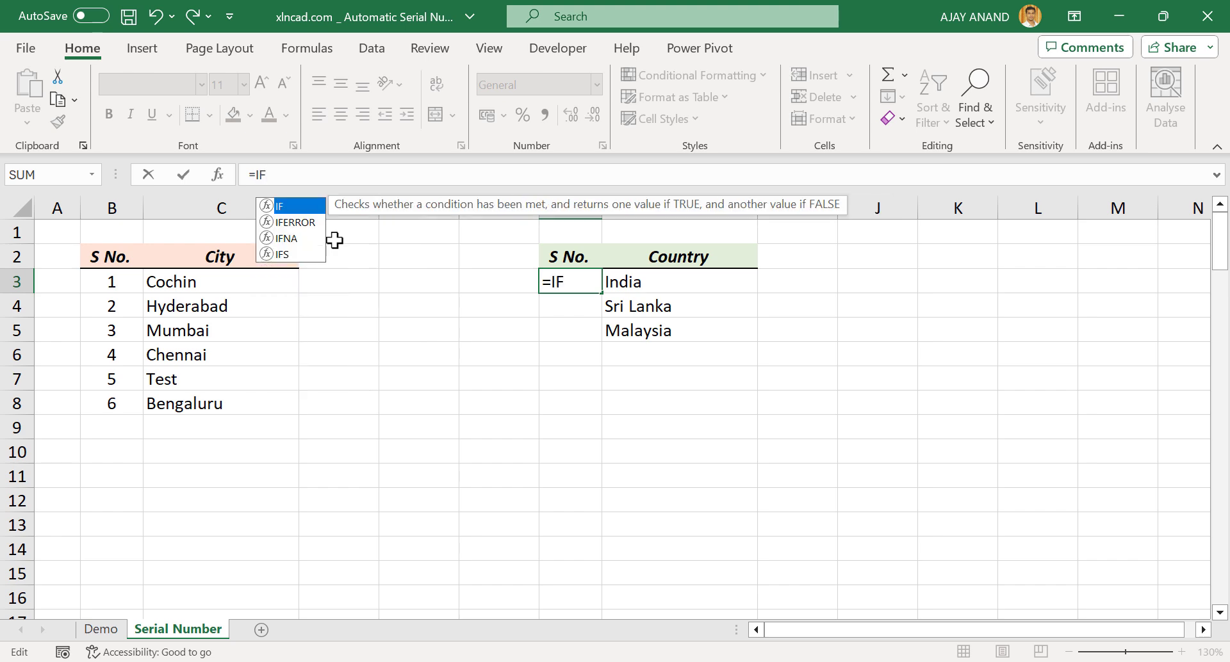
text(()
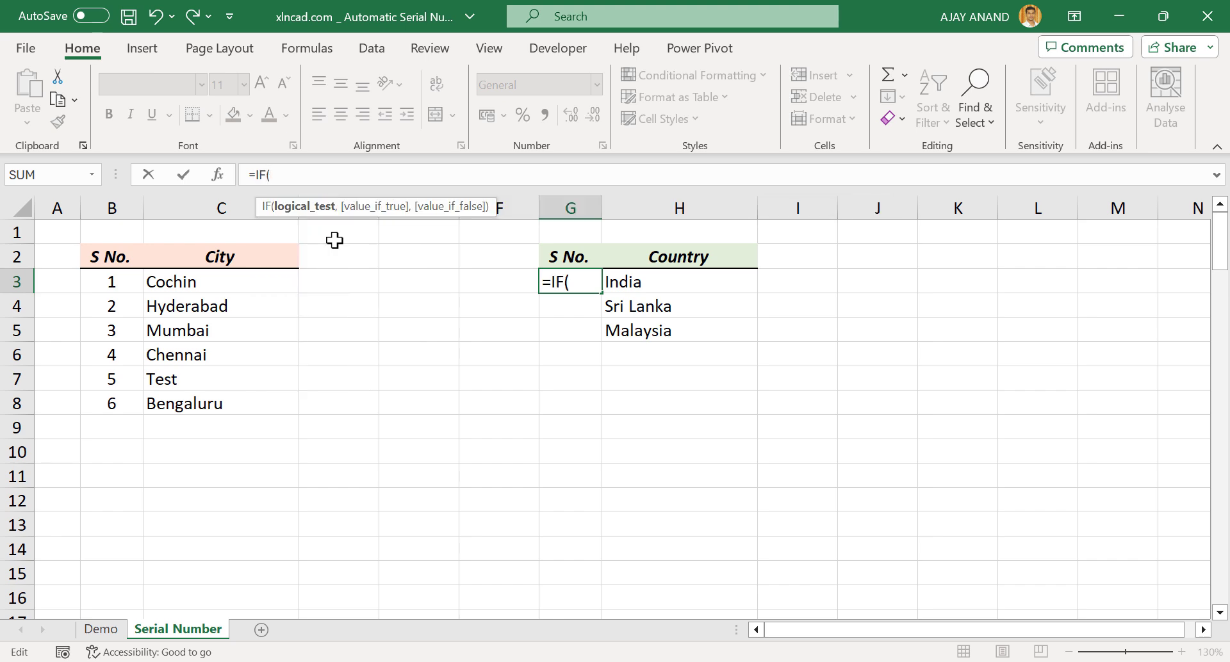
click(652, 280)
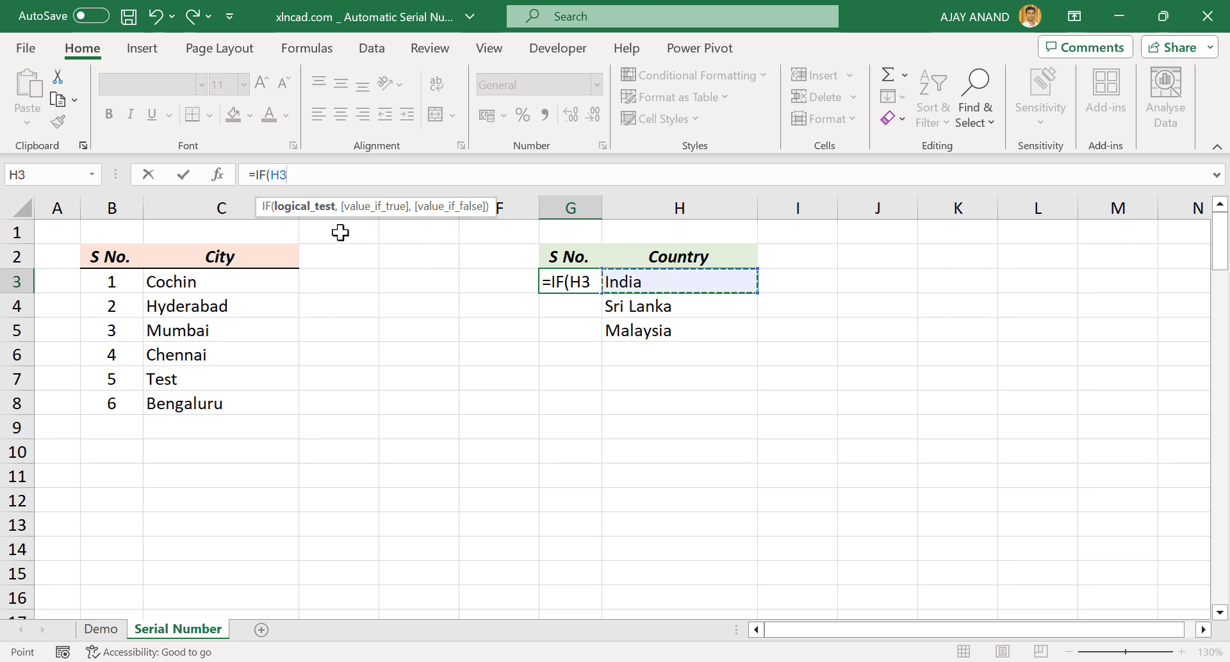
text(<>)
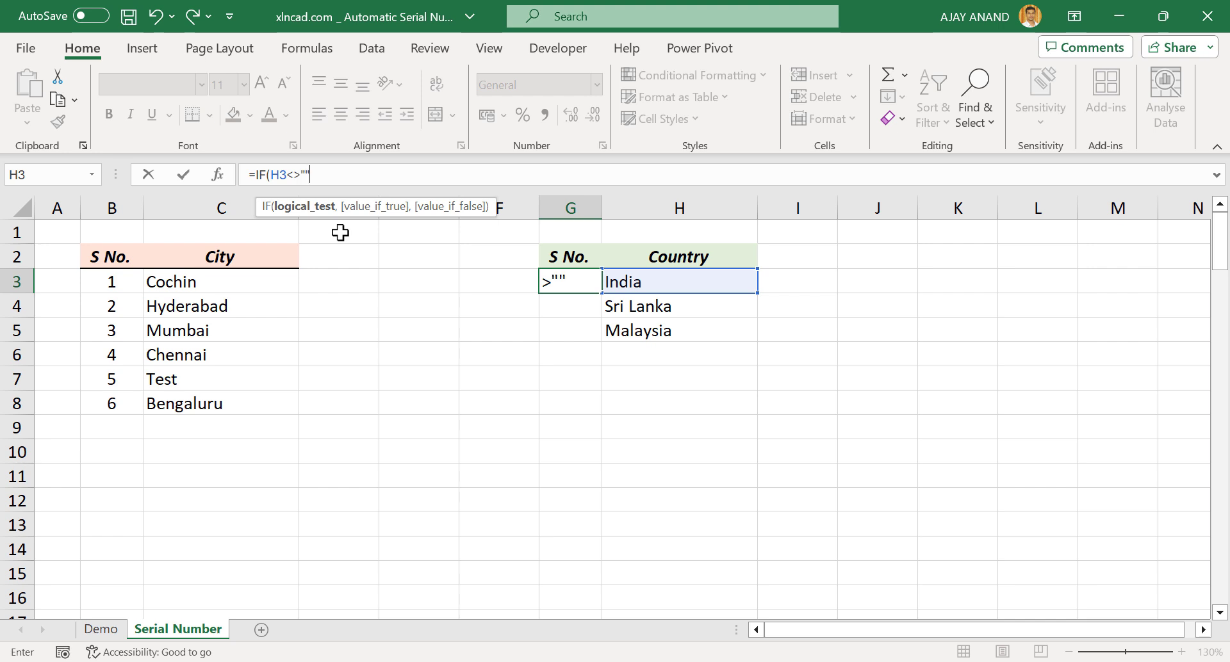
text("",)
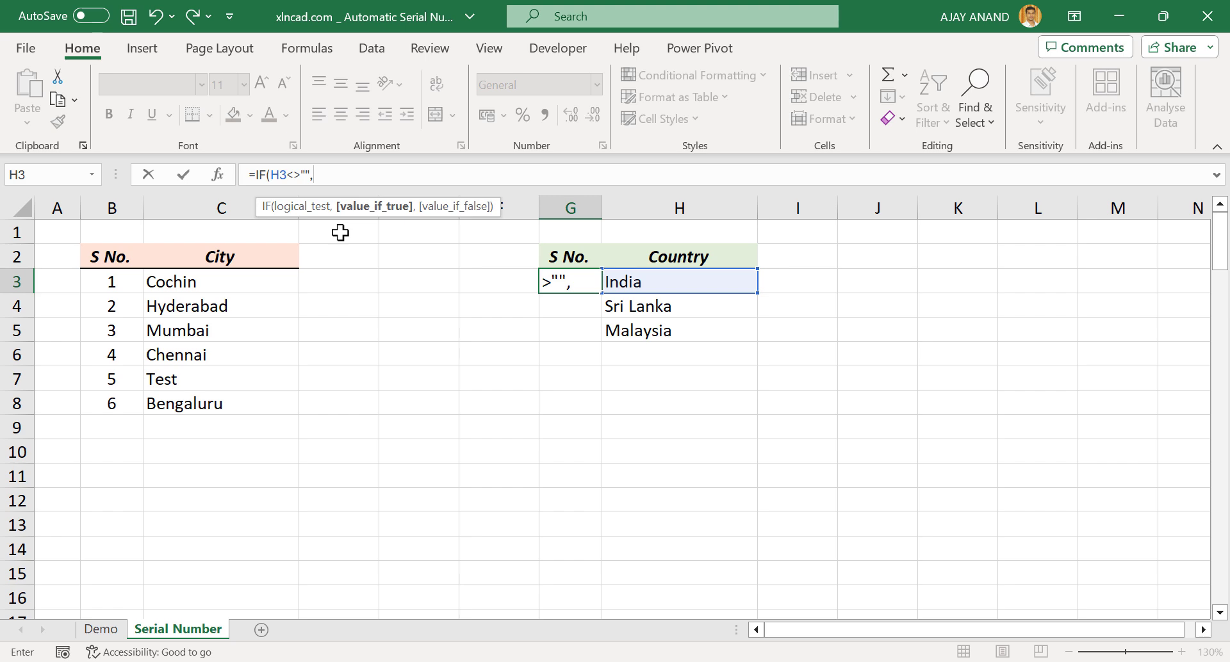
text(ROW)
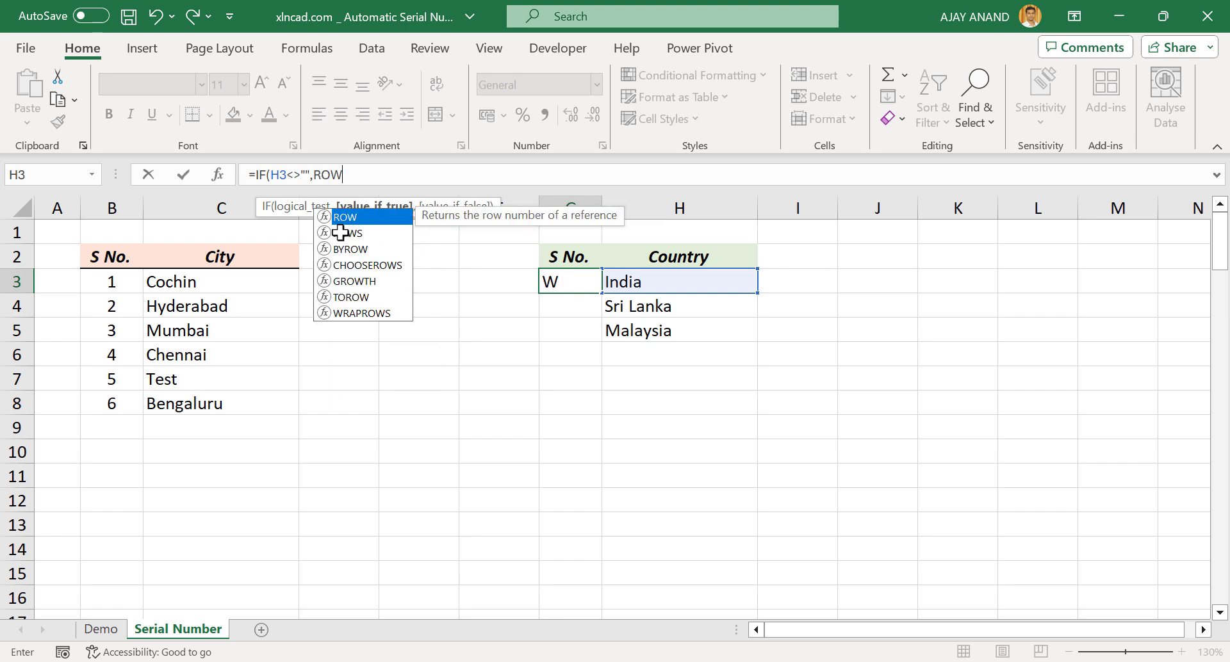
text(())
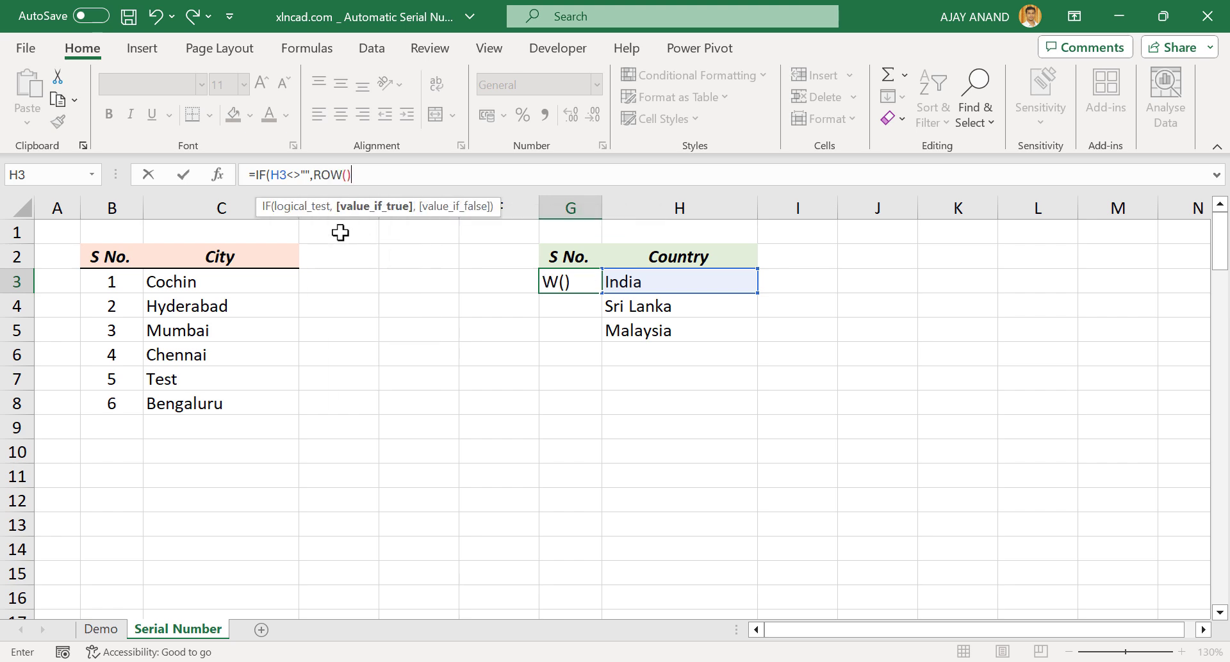
text(-ROW()
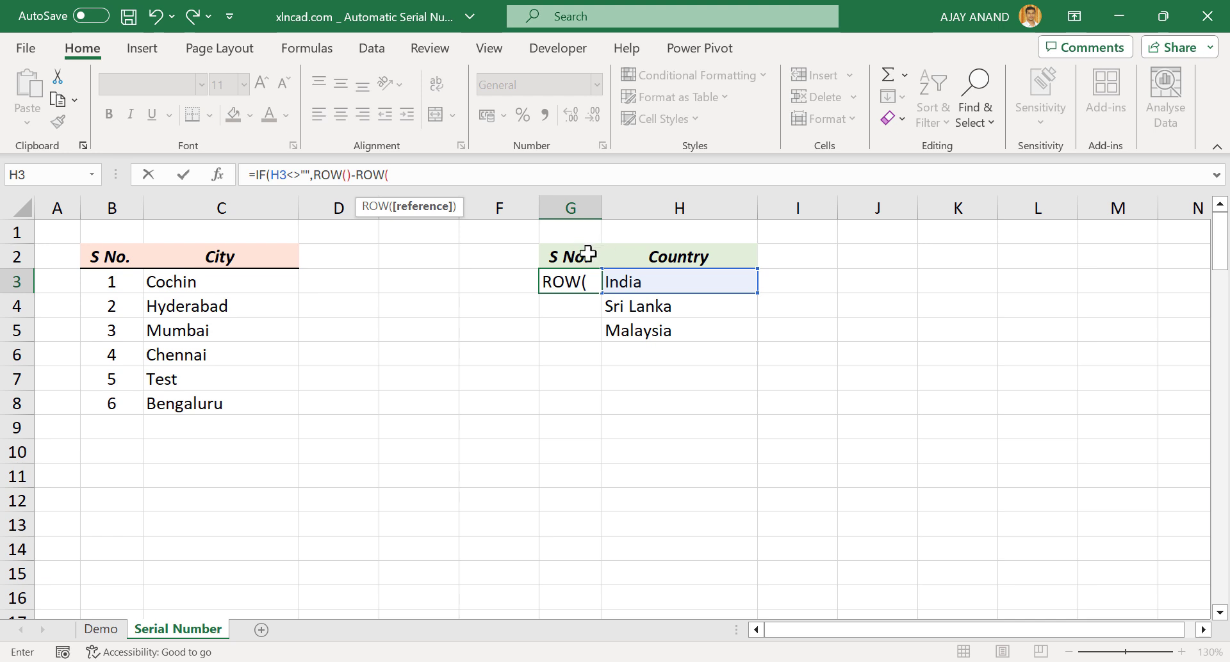
click(670, 256)
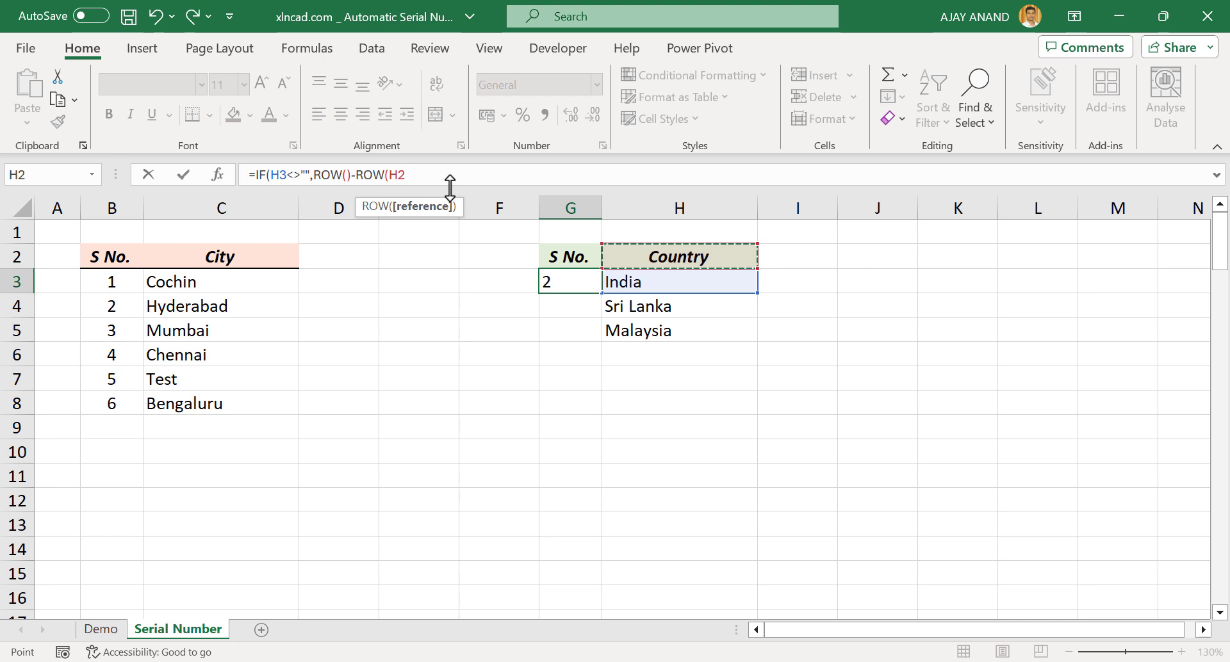
key(F4)
text())
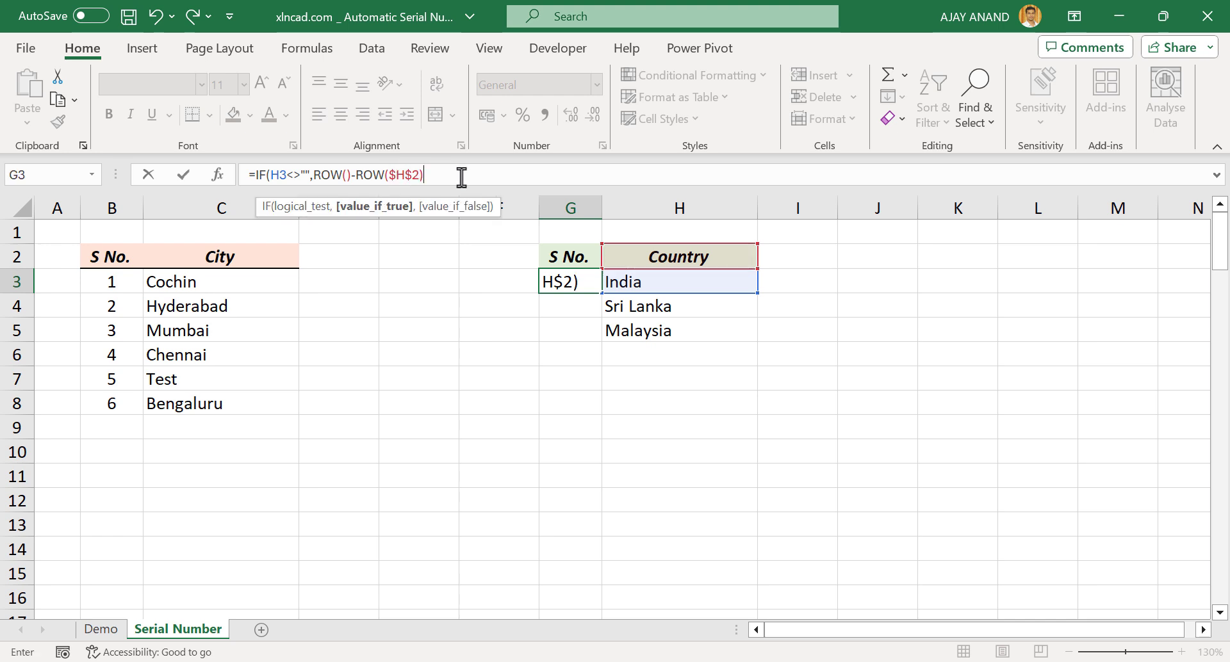
text(,)
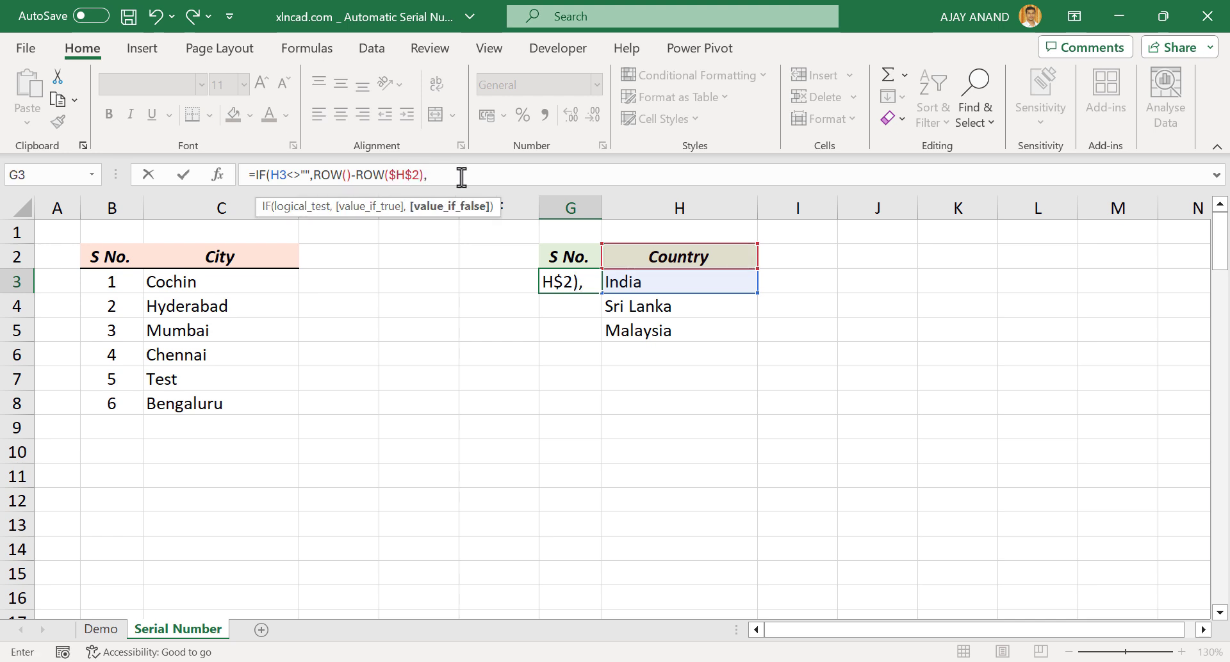
text(""))
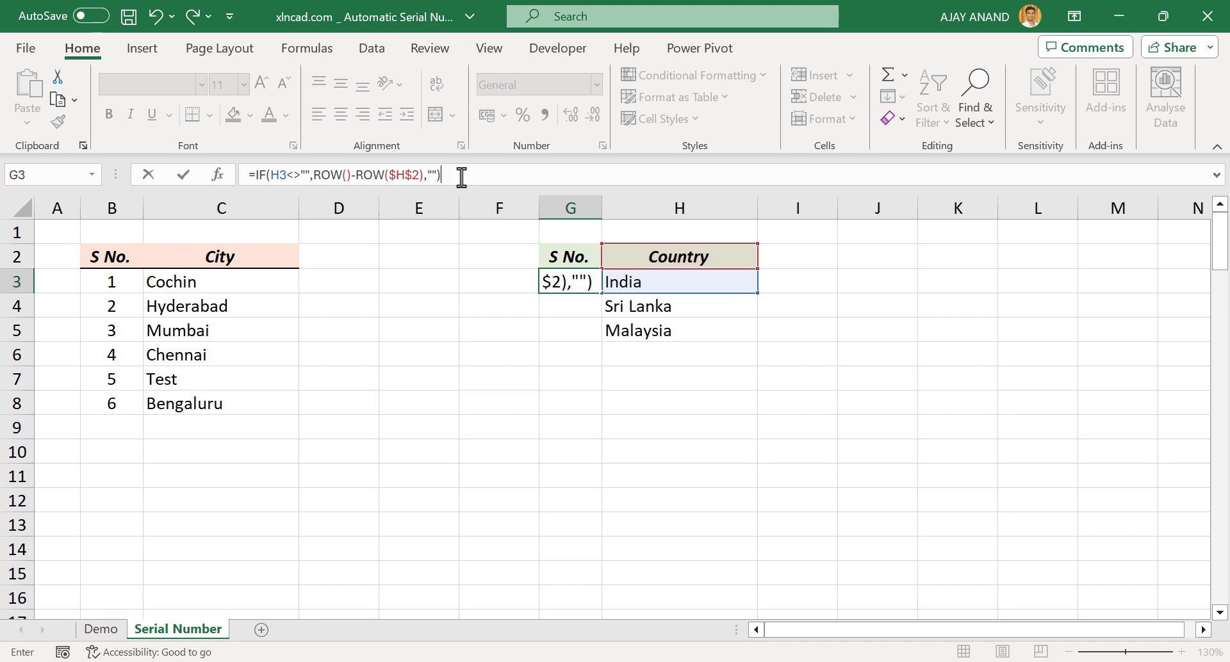
key(Return)
click(570, 280)
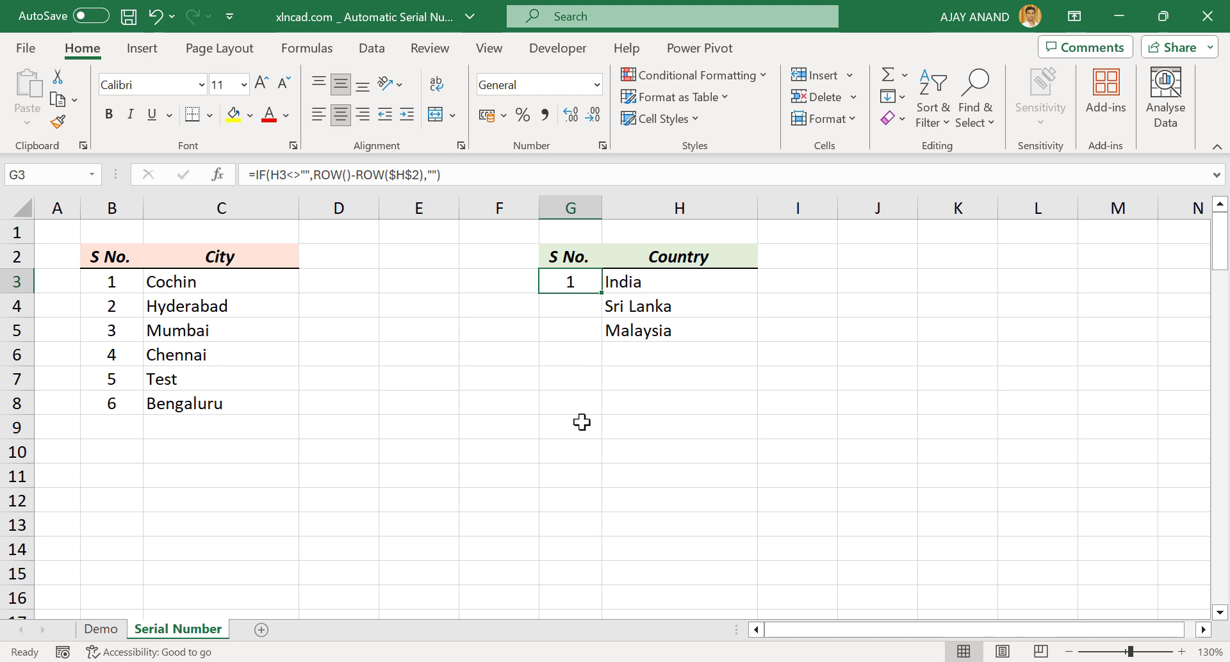
drag(602, 292, 607, 566)
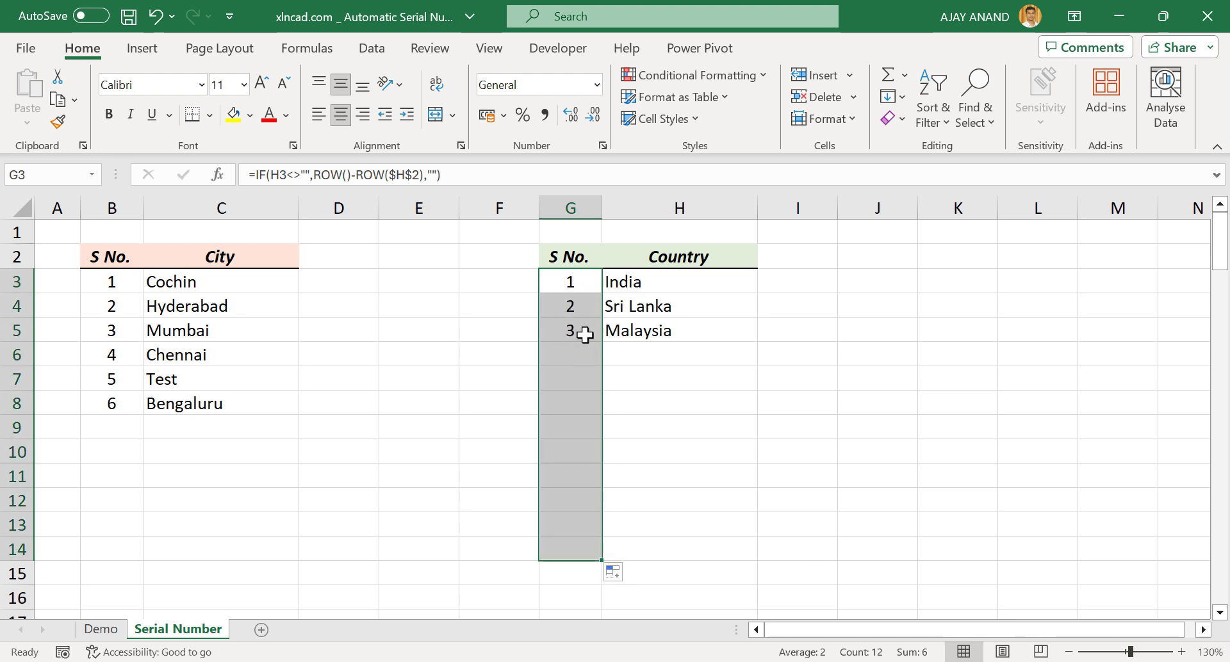
Add Thailand, Indonesia and Nepal to the Country list in cells H6 to H8 and check the formula in G8.
click(662, 355)
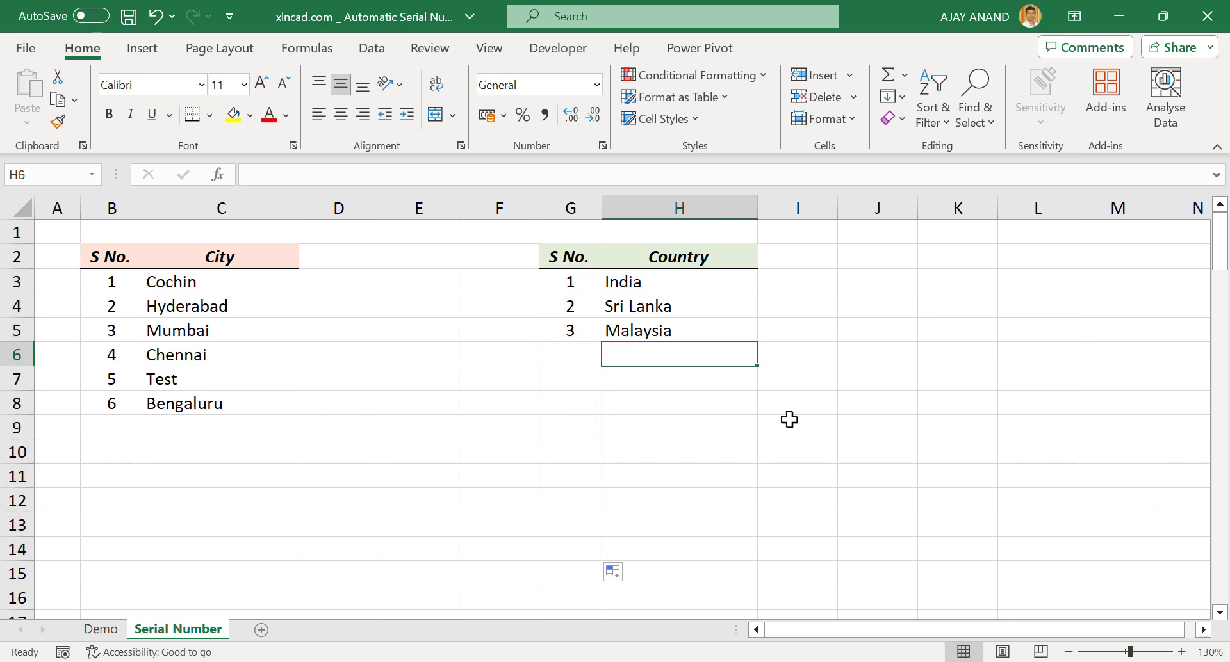
text(Thailand)
key(Return)
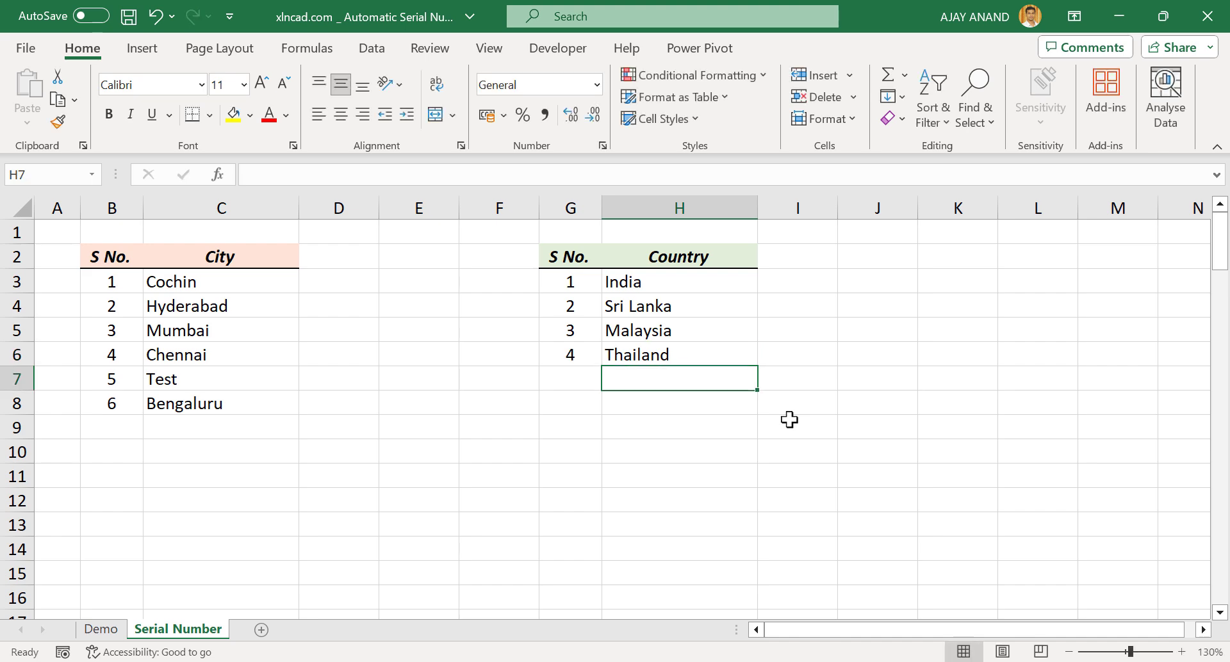
text(Indone)
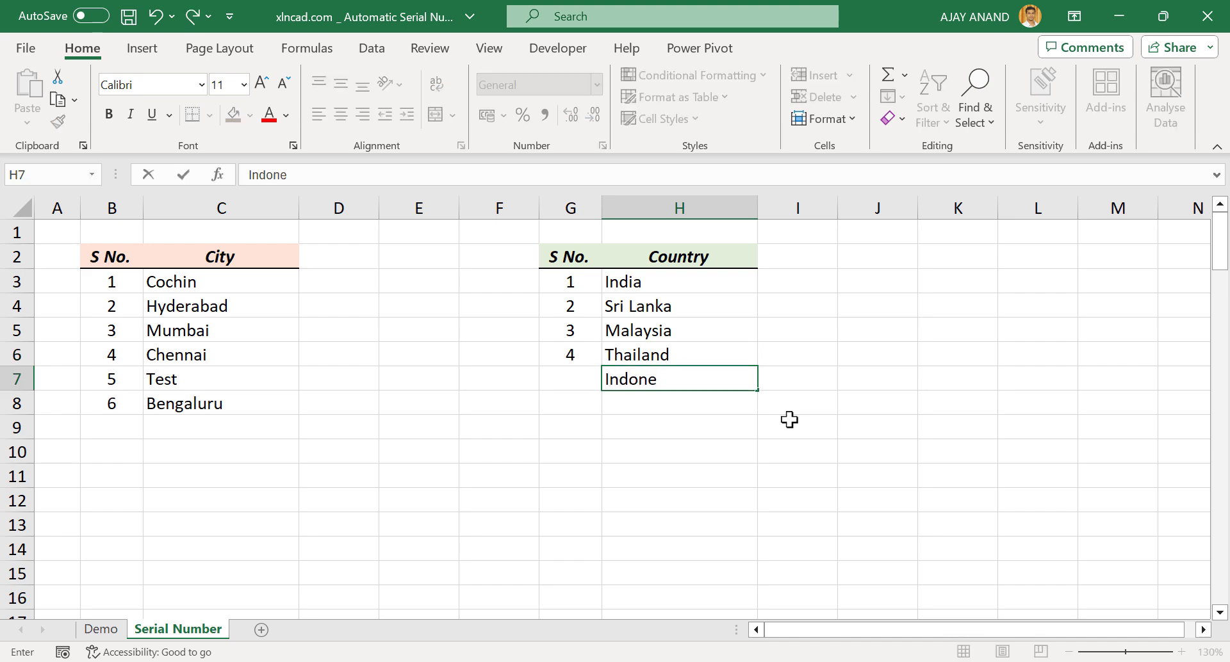
text(sia)
key(Return)
text(Nepal)
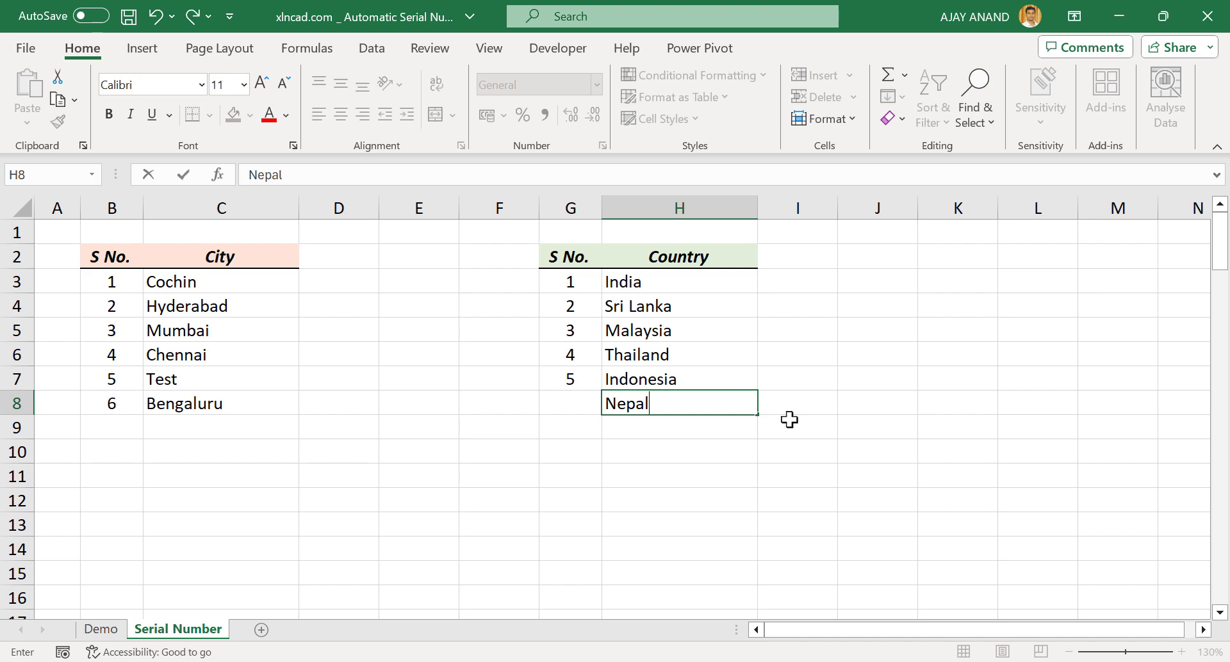
key(Return)
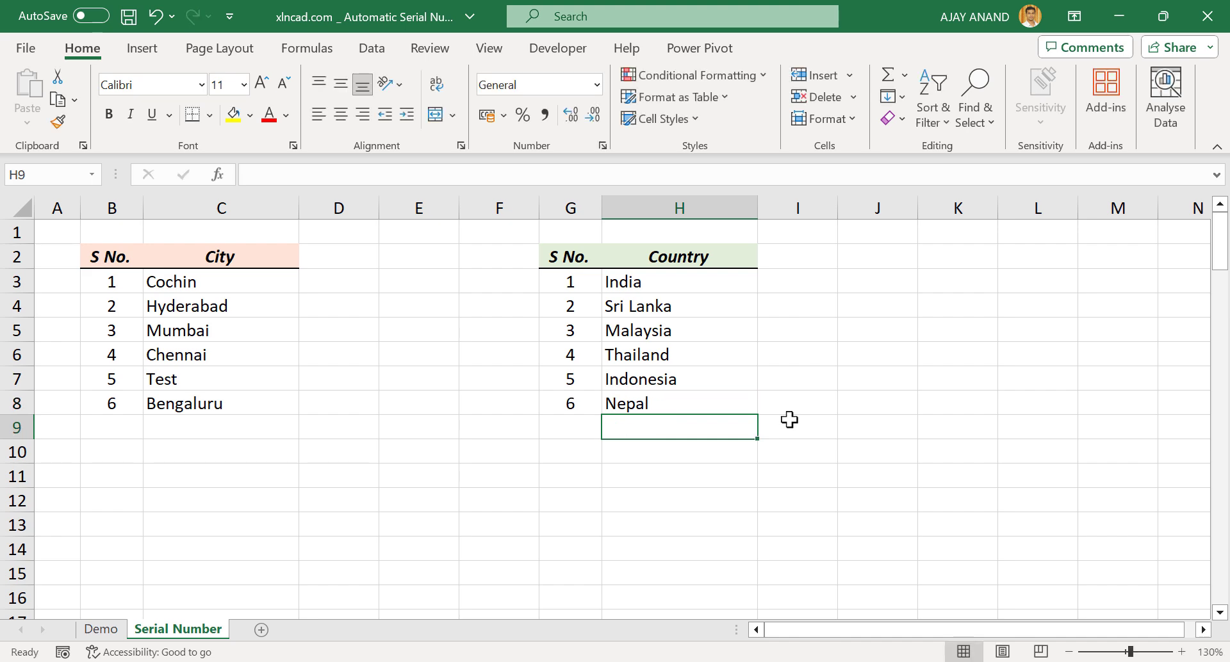
click(584, 403)
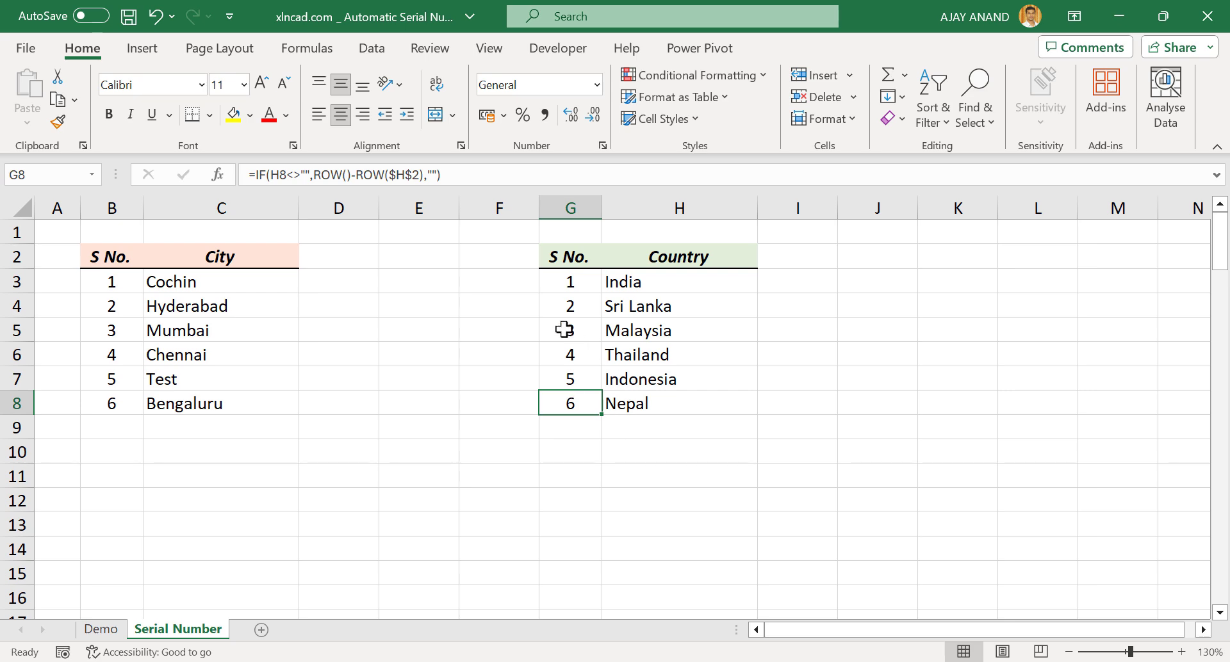
Delete the Malaysia and Thailand cells G5:H6 from the country list, shifting the cells below up.
drag(564, 330, 655, 349)
right_click(698, 334)
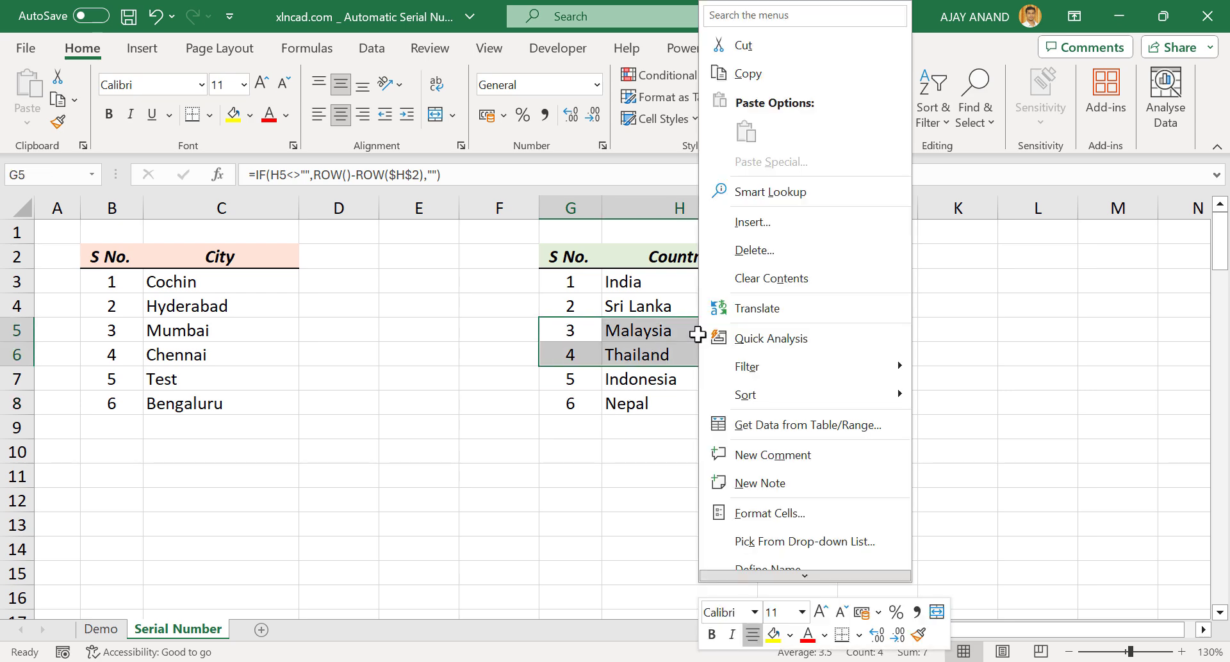
click(777, 261)
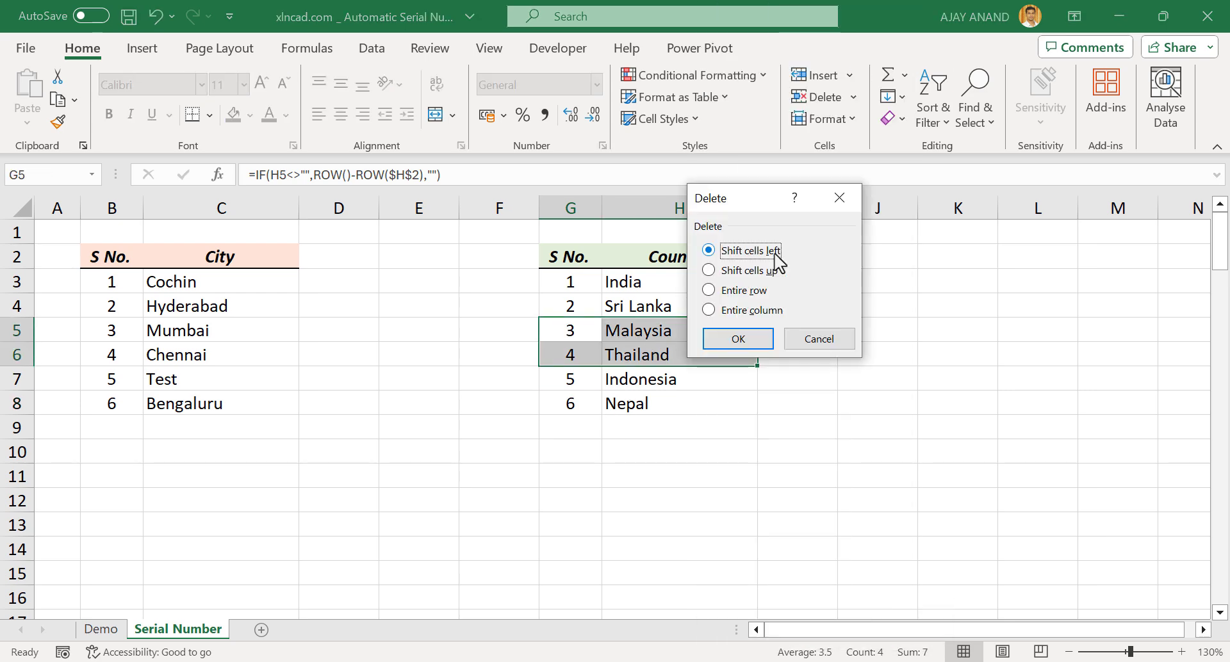
click(747, 272)
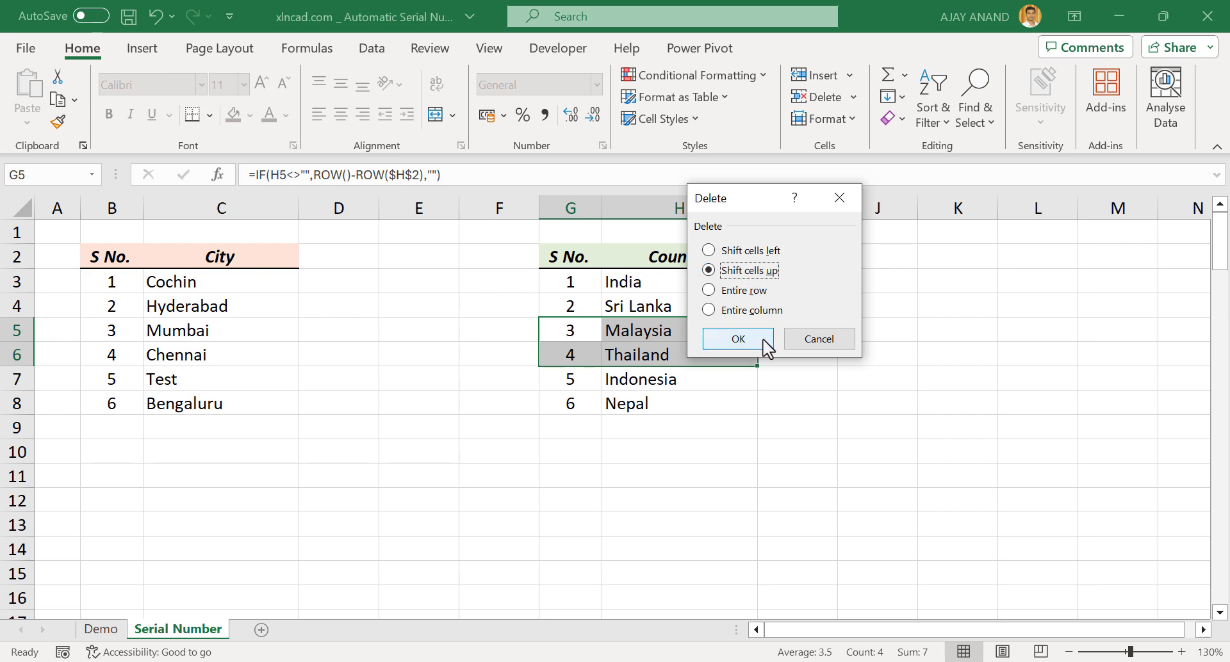
click(738, 339)
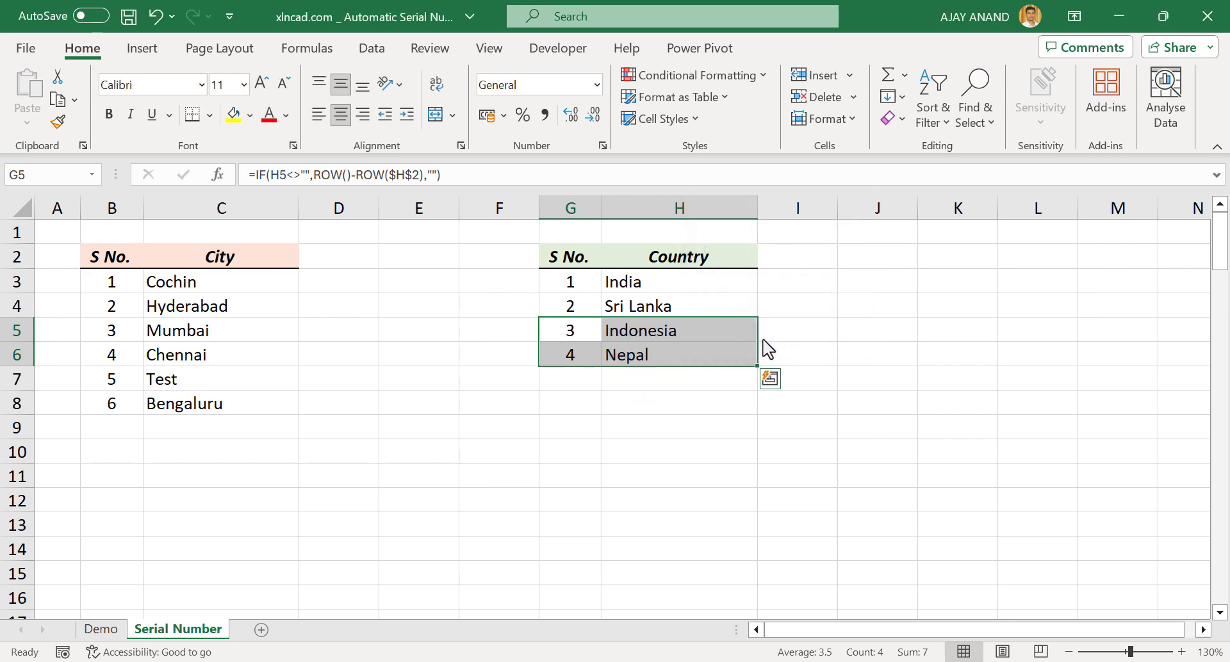
click(583, 328)
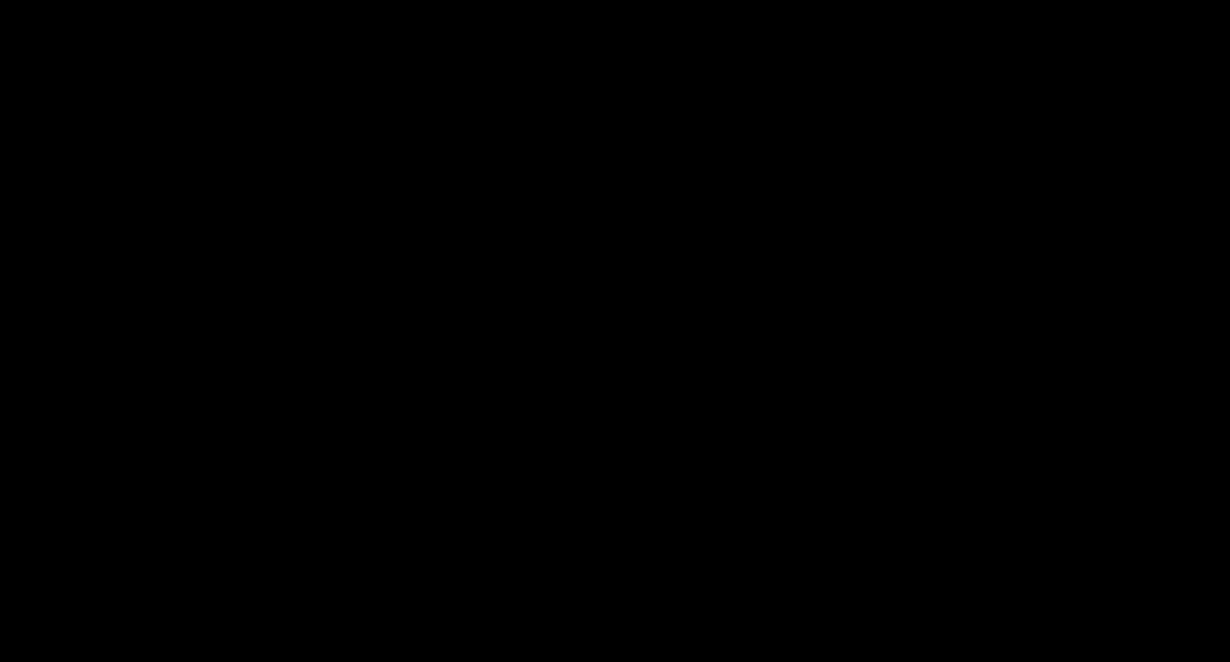